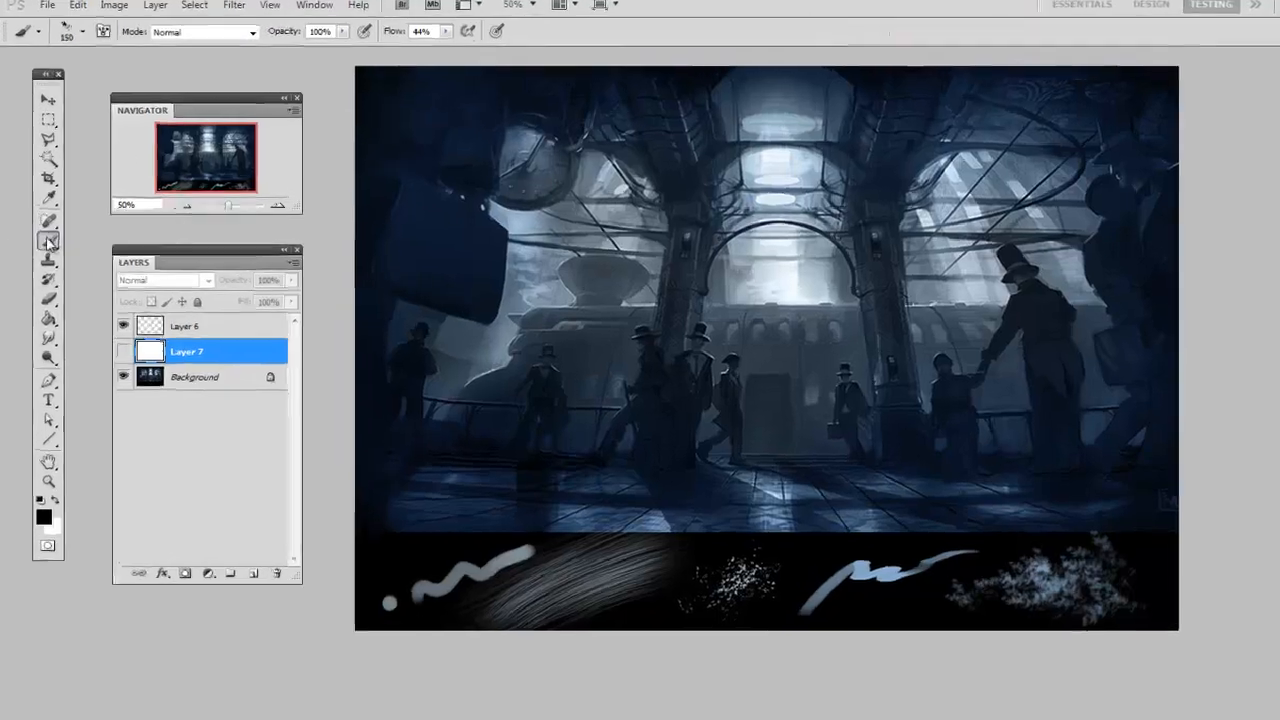
- With the Brush tool, paint a black dot and a wavy vertical stroke on Layer 1 using a 40 px hard round tip
{"action": "left_click", "coordinate": [45, 236]}
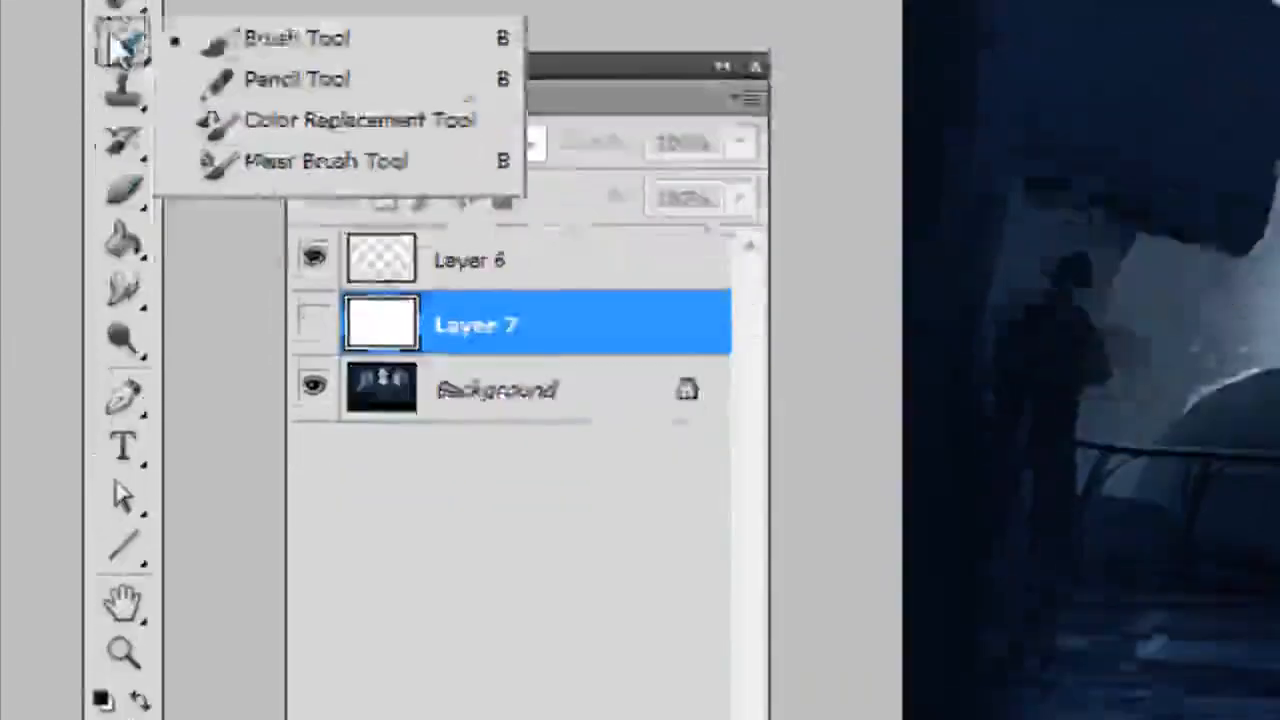
{"action": "left_click", "coordinate": [269, 404]}
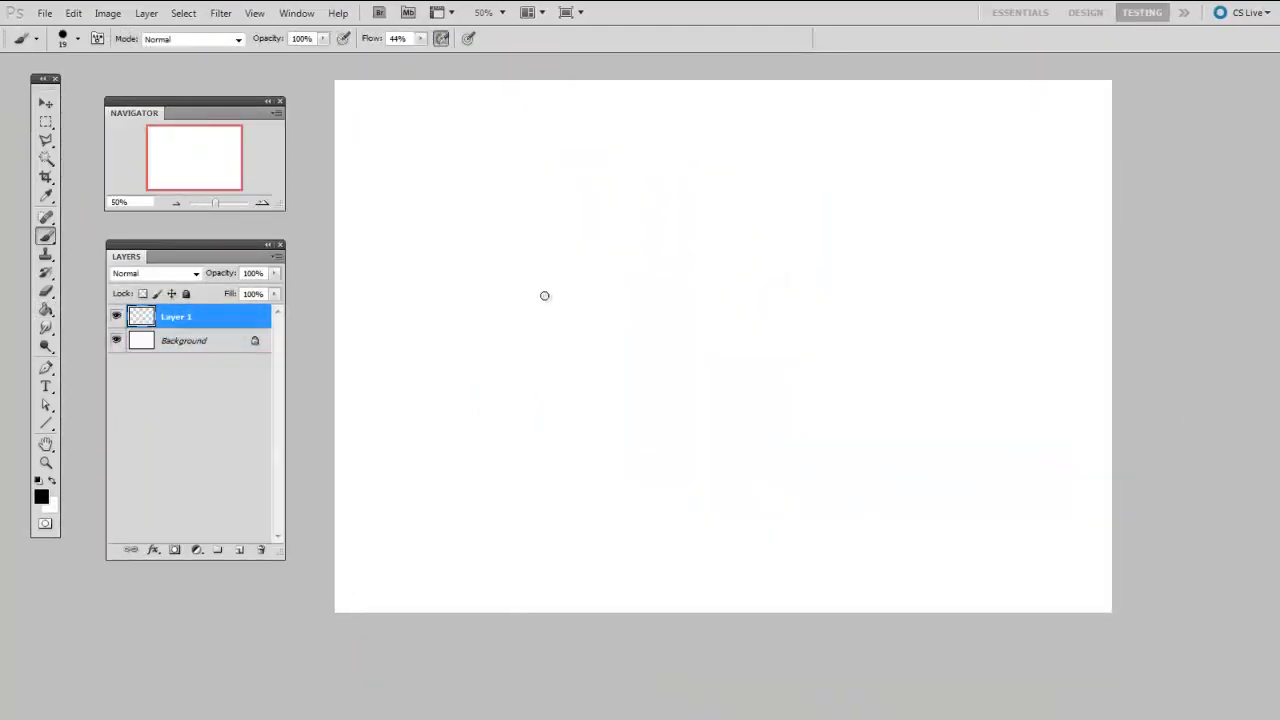
{"action": "key", "text": "bracketright"}
{"action": "key", "text": "bracketright"}
{"action": "key", "text": "bracketright"}
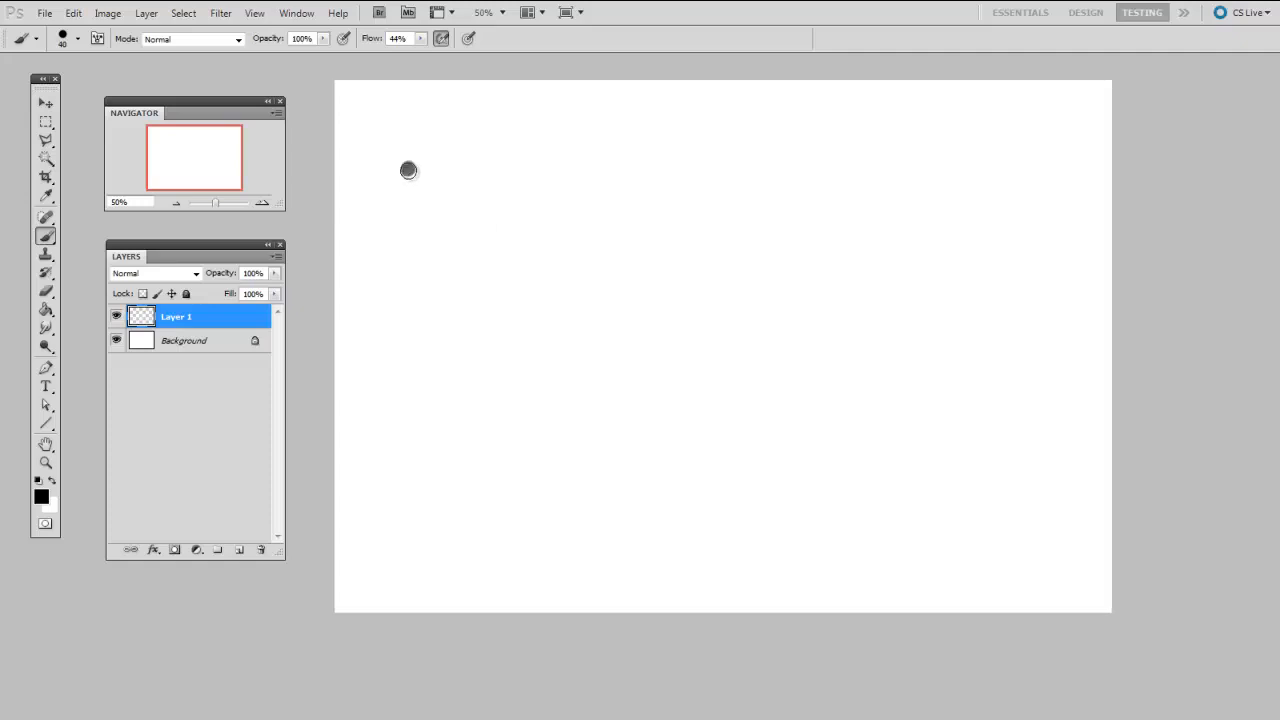
{"action": "left_click", "coordinate": [408, 170]}
{"action": "left_click_drag", "start_coordinate": [403, 210], "coordinate": [428, 410]}
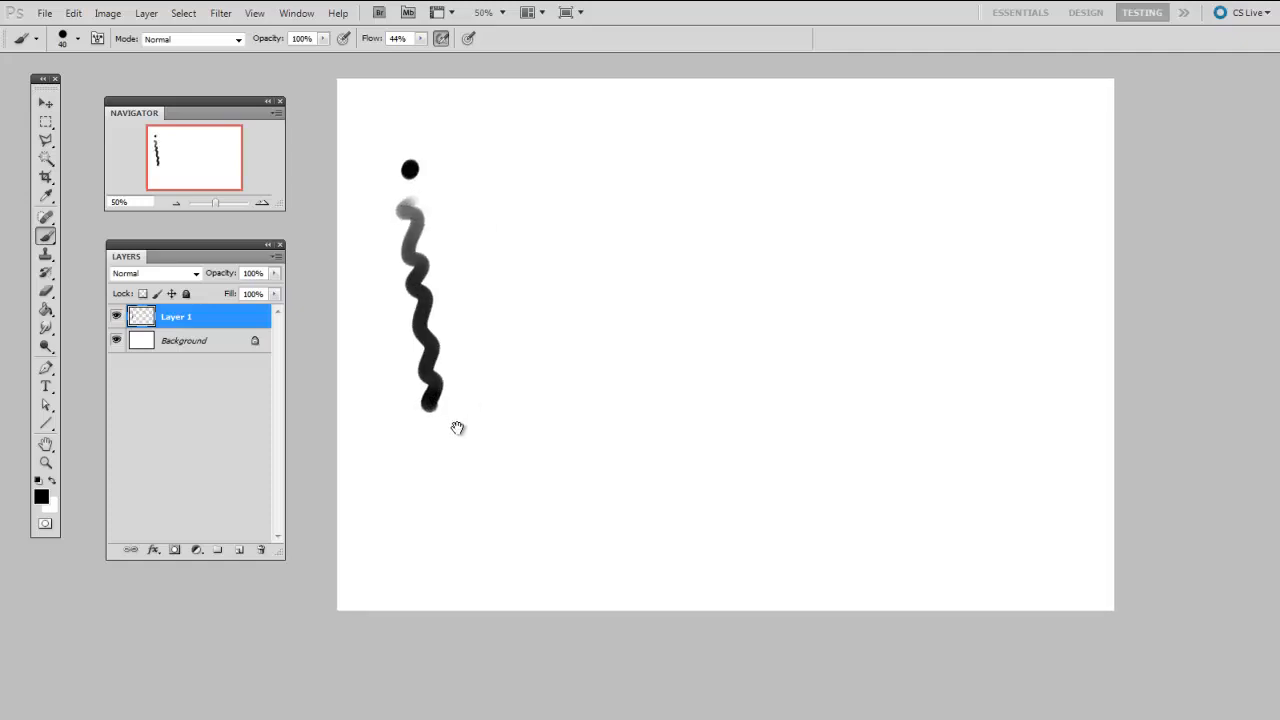
- Switch to the soft round brush at 175 px and paint a dot and a thick vertical stroke beside the first one
{"action": "right_click", "coordinate": [500, 280]}
{"action": "left_click", "coordinate": [549, 374]}
{"action": "left_click", "coordinate": [450, 455]}
{"action": "key", "text": "bracketright"}
{"action": "key", "text": "bracketright"}
{"action": "key", "text": "bracketright"}
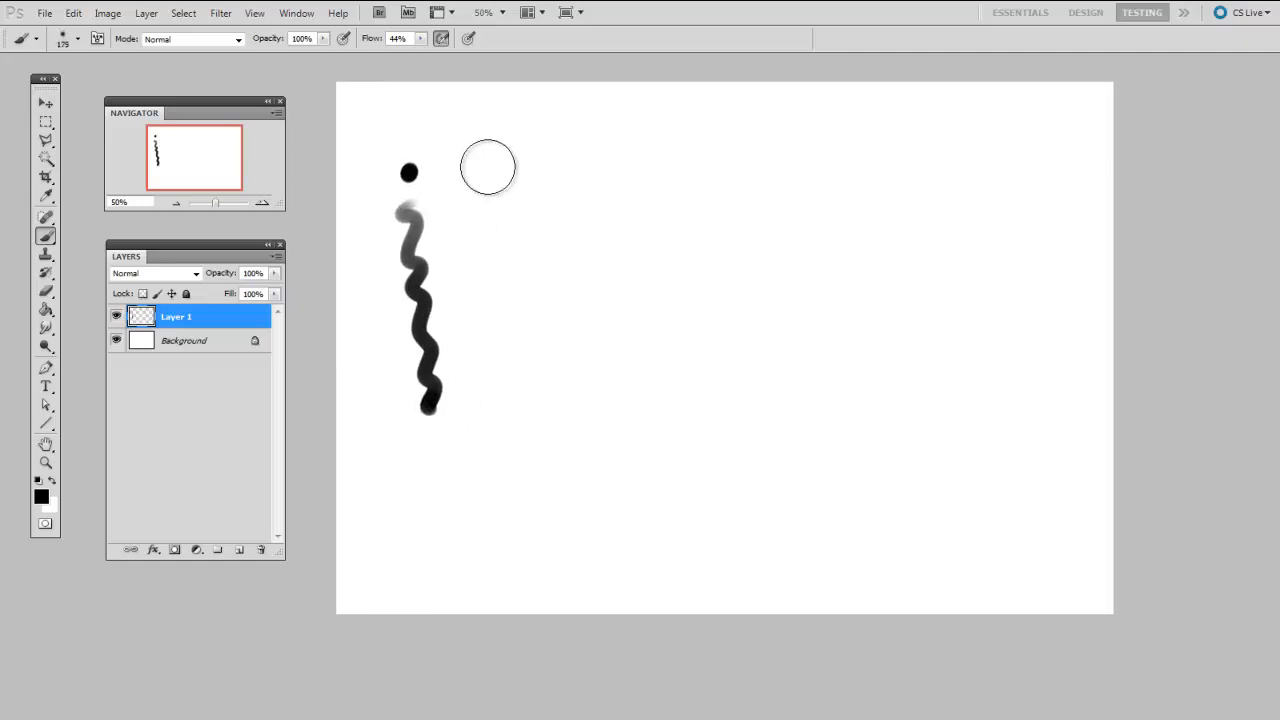
{"action": "left_click", "coordinate": [483, 165]}
{"action": "mouse_move", "coordinate": [508, 205]}
{"action": "left_mouse_down"}
{"action": "mouse_move", "coordinate": [520, 334]}
{"action": "mouse_move", "coordinate": [530, 445]}
{"action": "left_mouse_up"}
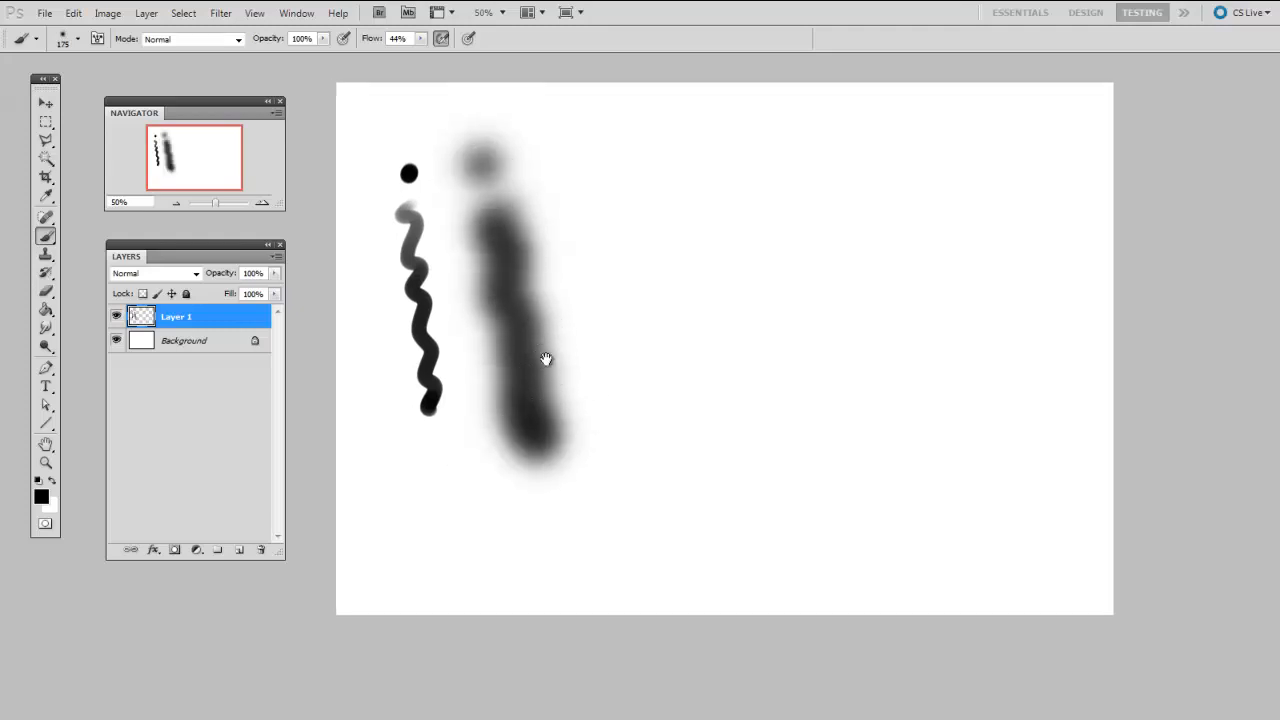
{"action": "right_click", "coordinate": [578, 340]}
{"action": "right_click", "coordinate": [553, 322]}
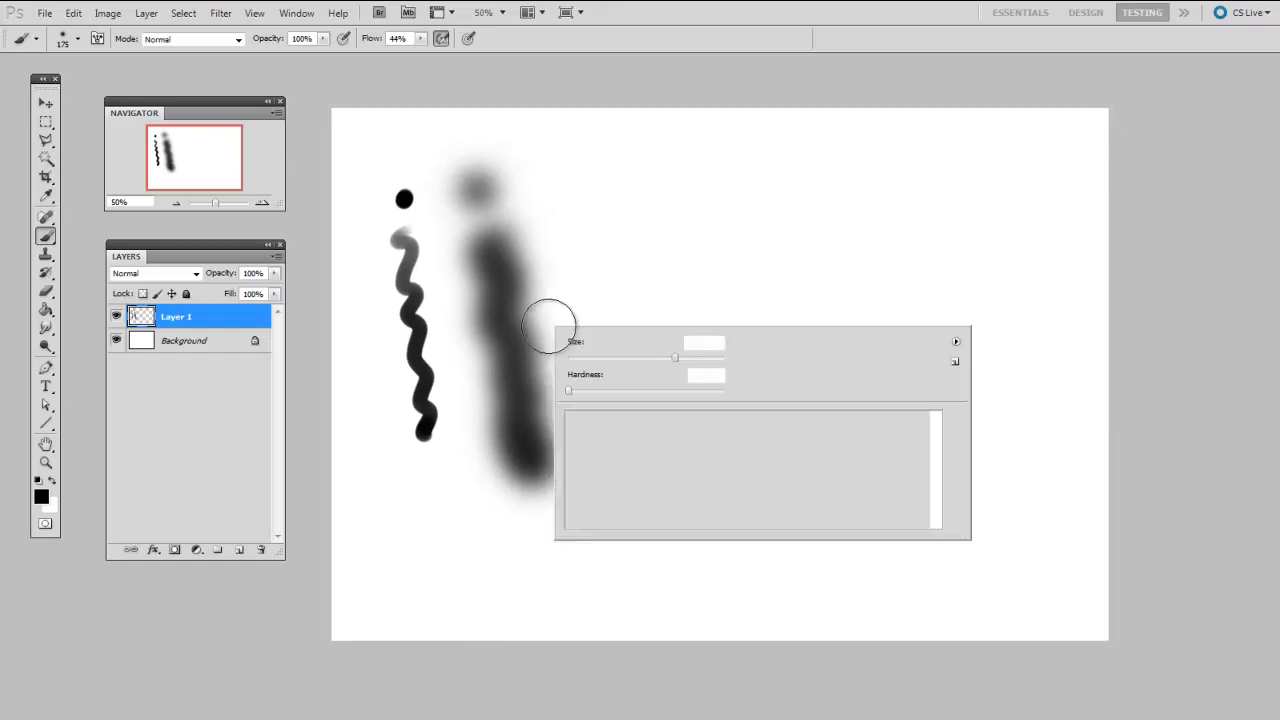
{"action": "key", "text": "Escape"}
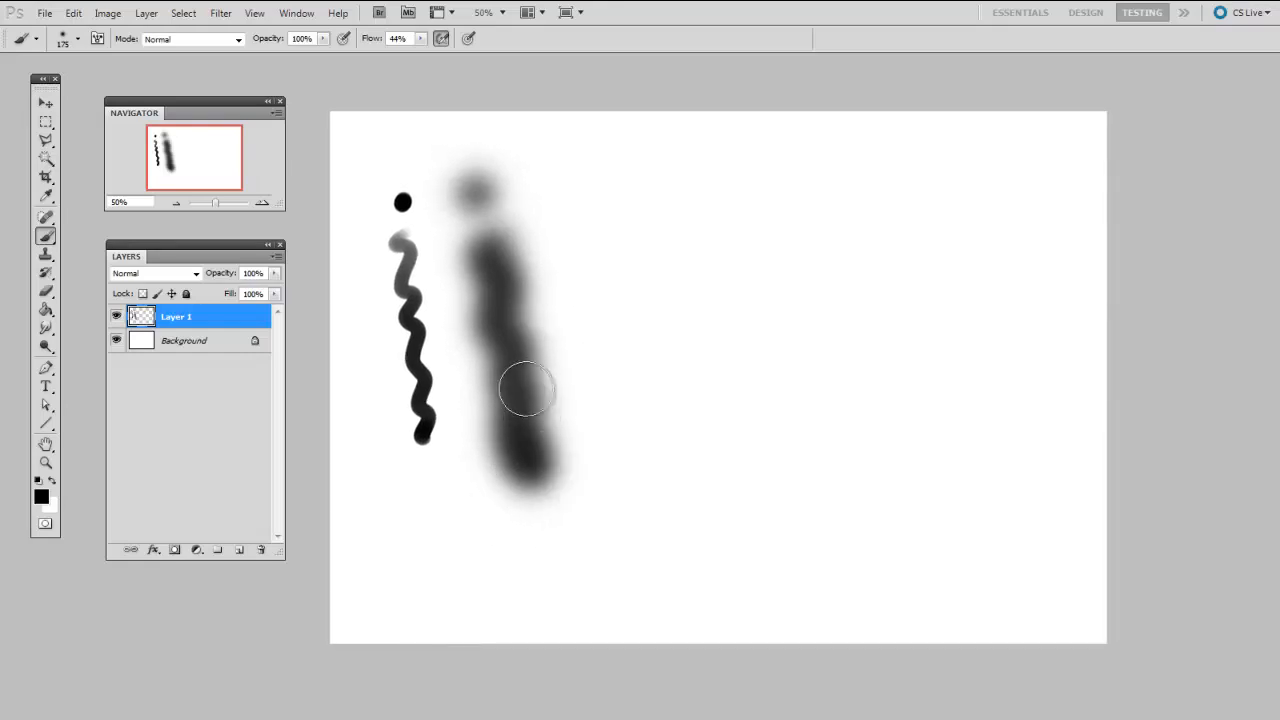
- Pick the angled 40 px brush and paint a zigzag vertical stroke with a few separate dabs beneath it
{"action": "right_click", "coordinate": [530, 385]}
{"action": "left_click", "coordinate": [606, 510]}
{"action": "key", "text": "Return"}
{"action": "mouse_move", "coordinate": [612, 200]}
{"action": "left_mouse_down"}
{"action": "mouse_move", "coordinate": [605, 316]}
{"action": "mouse_move", "coordinate": [632, 393]}
{"action": "mouse_move", "coordinate": [621, 413]}
{"action": "left_mouse_up"}
{"action": "left_click", "coordinate": [620, 438]}
{"action": "left_click", "coordinate": [622, 446]}
{"action": "left_click", "coordinate": [629, 468]}
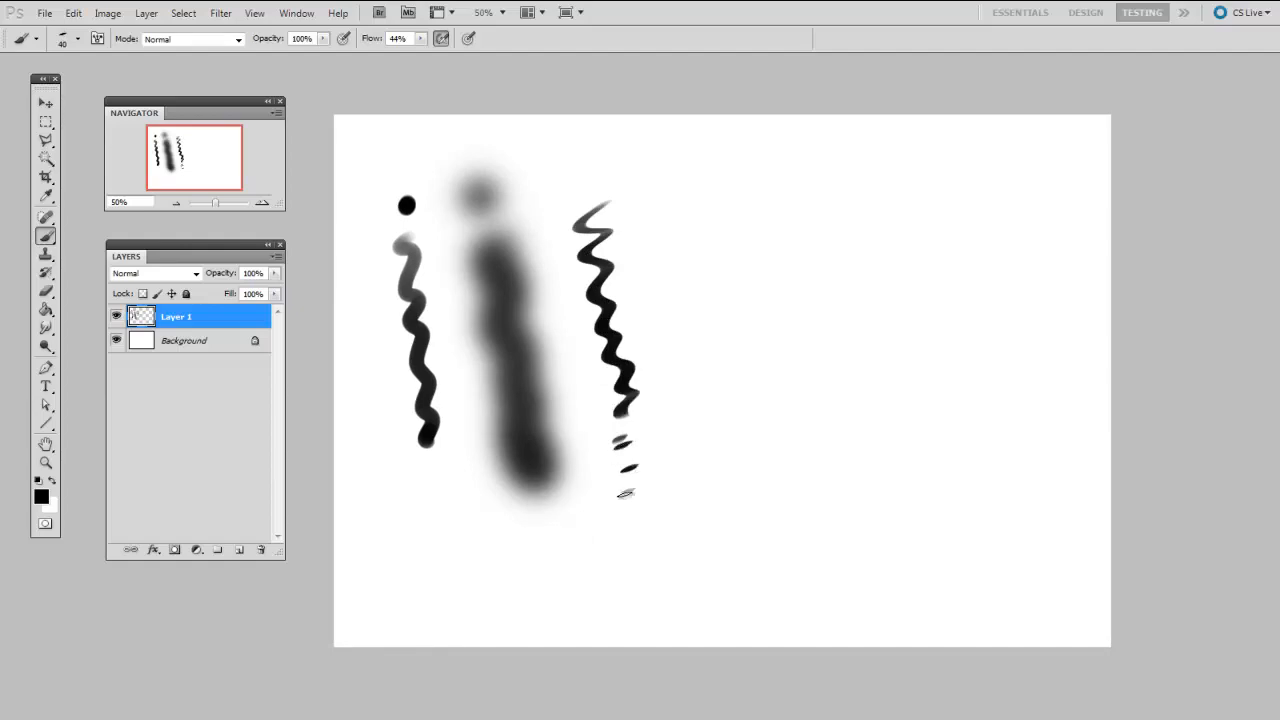
{"action": "left_click", "coordinate": [625, 493]}
- Pick the last 80 px texture brush preset, enlarge it to 150 px and paint a scattered vertical patch beside the zigzag
{"action": "right_click", "coordinate": [726, 268]}
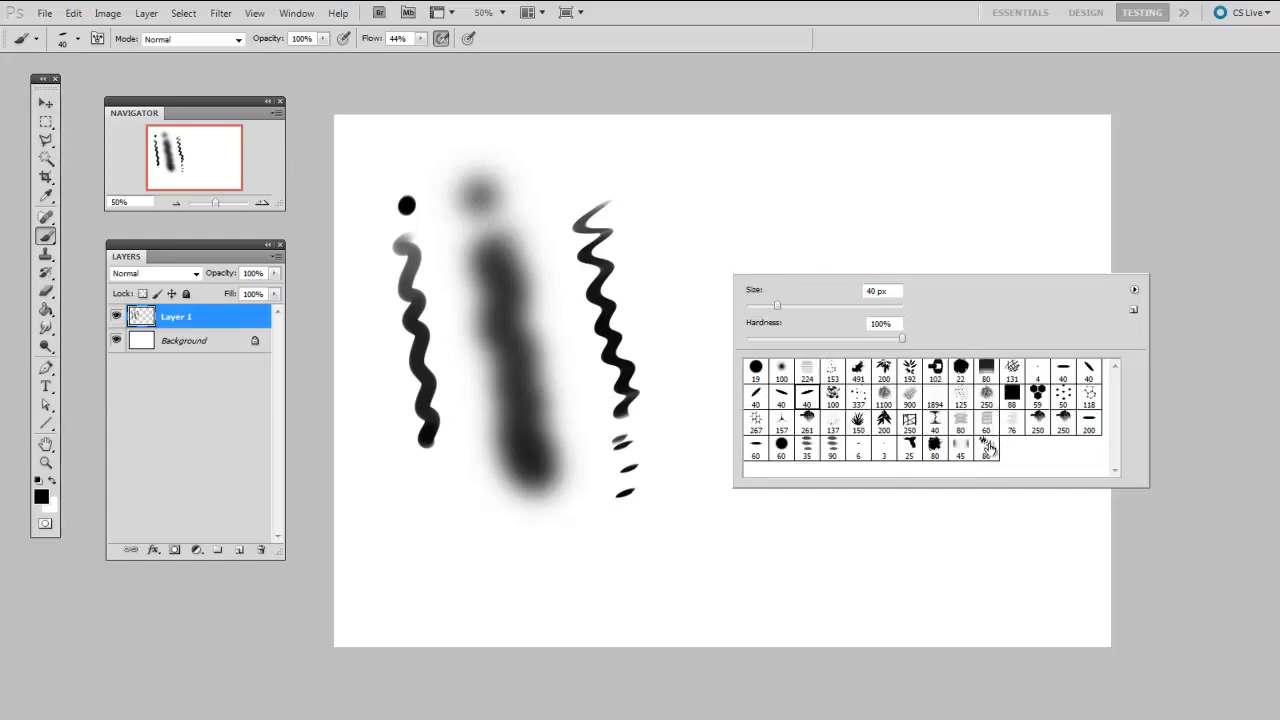
{"action": "left_click", "coordinate": [988, 450]}
{"action": "key", "text": "Return"}
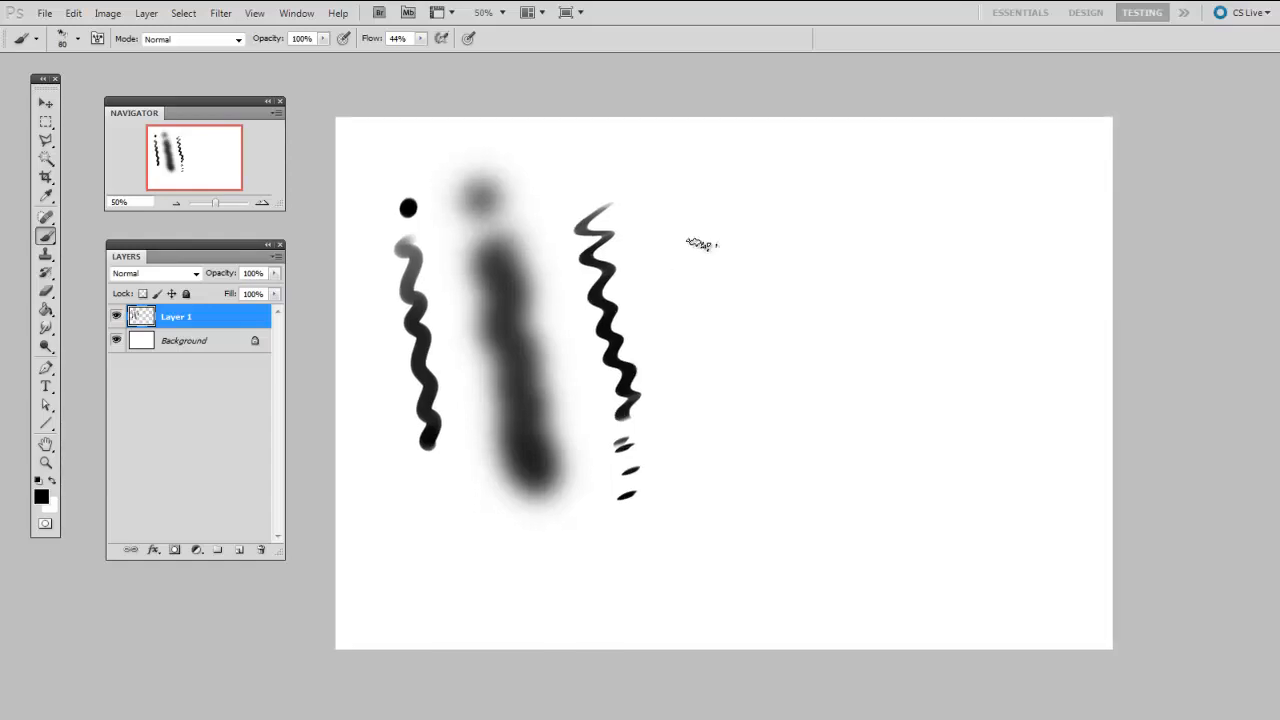
{"action": "mouse_move", "coordinate": [728, 222]}
{"action": "left_mouse_down"}
{"action": "mouse_move", "coordinate": [720, 251]}
{"action": "mouse_move", "coordinate": [750, 355]}
{"action": "left_mouse_up"}
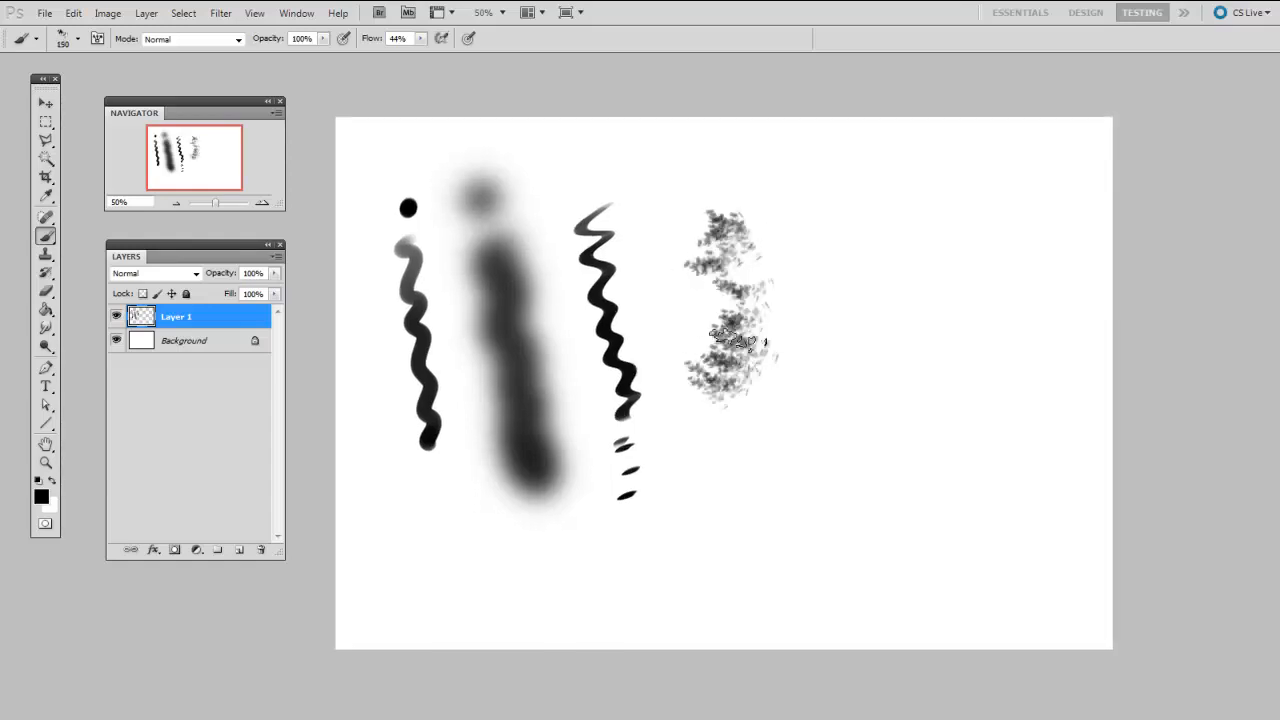
- Paint a large dark smudge beside the scattered texture using the 80 px splotch brush enlarged to 175 px
{"action": "right_click", "coordinate": [757, 352]}
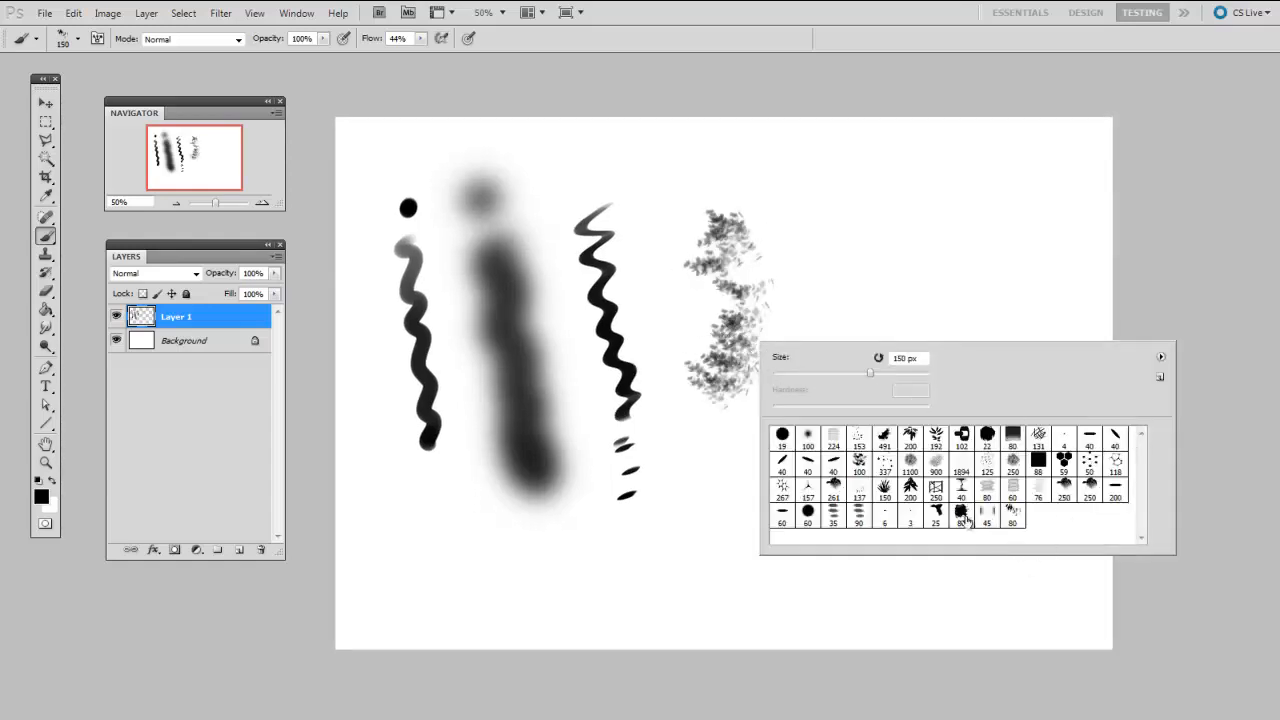
{"action": "left_click", "coordinate": [961, 512]}
{"action": "key", "text": "Return"}
{"action": "mouse_move", "coordinate": [857, 243]}
{"action": "left_mouse_down"}
{"action": "mouse_move", "coordinate": [904, 330]}
{"action": "mouse_move", "coordinate": [920, 331]}
{"action": "mouse_move", "coordinate": [915, 375]}
{"action": "mouse_move", "coordinate": [934, 382]}
{"action": "mouse_move", "coordinate": [887, 403]}
{"action": "mouse_move", "coordinate": [908, 309]}
{"action": "left_mouse_up"}
- Choose the 35 px striped brush and paint a wavy vertical line beside the dark smudge
{"action": "right_click", "coordinate": [838, 338]}
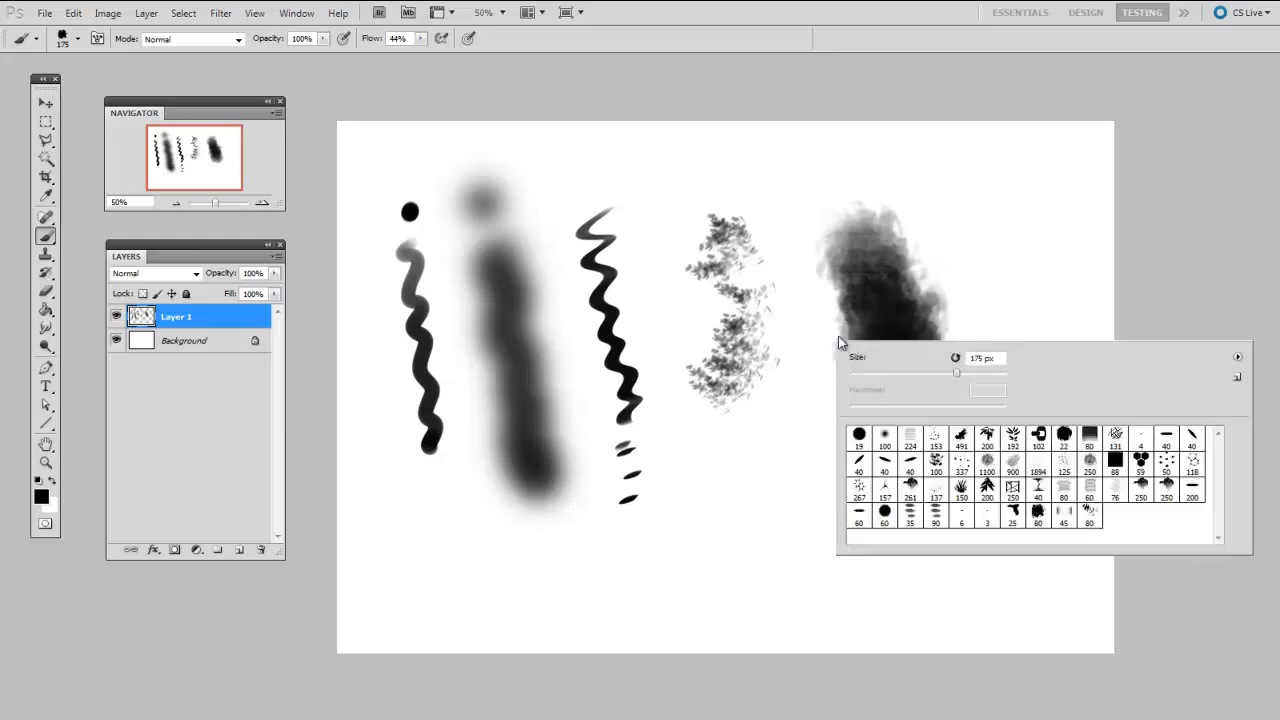
{"action": "double_click", "coordinate": [910, 512]}
{"action": "mouse_move", "coordinate": [972, 195]}
{"action": "left_mouse_down"}
{"action": "mouse_move", "coordinate": [958, 237]}
{"action": "mouse_move", "coordinate": [995, 462]}
{"action": "left_mouse_up"}
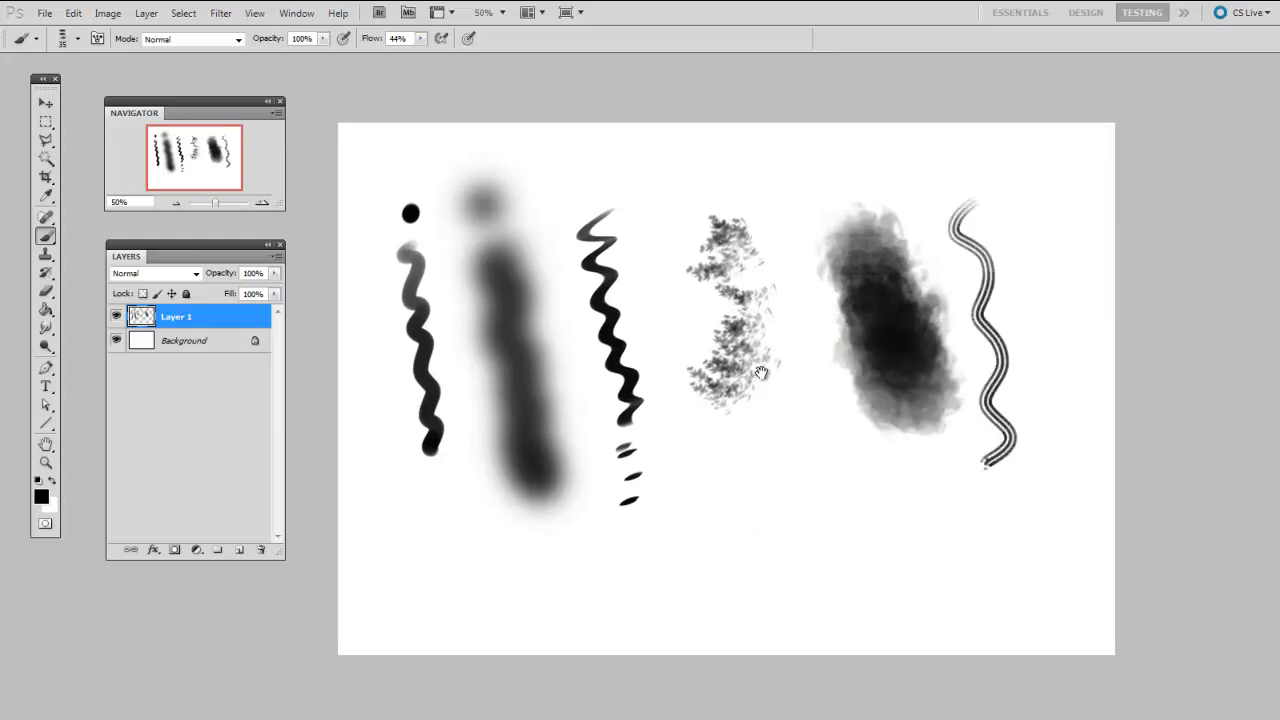
- Choose the flat horizontal brush, enlarge it to 90 px and paint a column of blocky strokes near the canvas's outer edge
{"action": "right_click", "coordinate": [840, 418]}
{"action": "double_click", "coordinate": [1185, 504]}
{"action": "key", "text": "bracketright"}
{"action": "key", "text": "bracketright"}
{"action": "key", "text": "bracketright"}
{"action": "key", "text": "bracketright"}
{"action": "key", "text": "bracketright"}
{"action": "left_click_drag", "start_coordinate": [1032, 200], "coordinate": [1045, 468]}
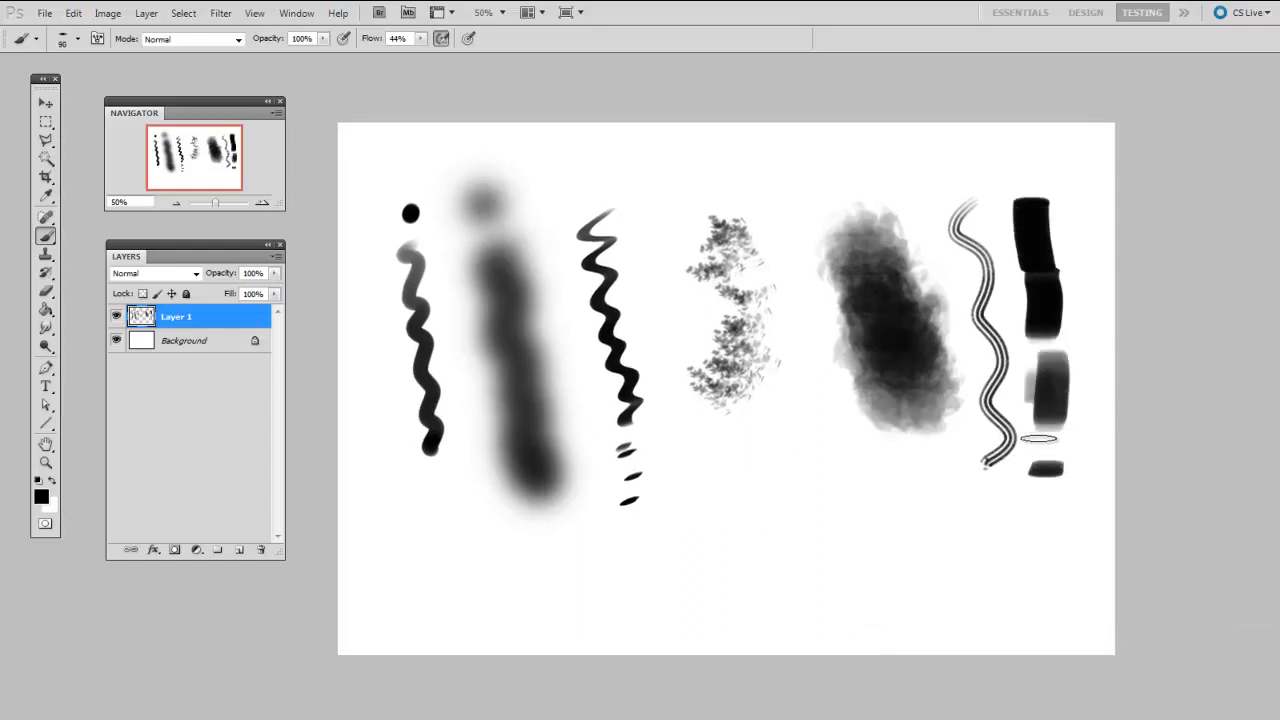
- Select the 19 px hard round brush, reduce its size and paint a stroke in the empty area below the texture samples
{"action": "right_click", "coordinate": [790, 467]}
{"action": "left_click", "coordinate": [819, 567]}
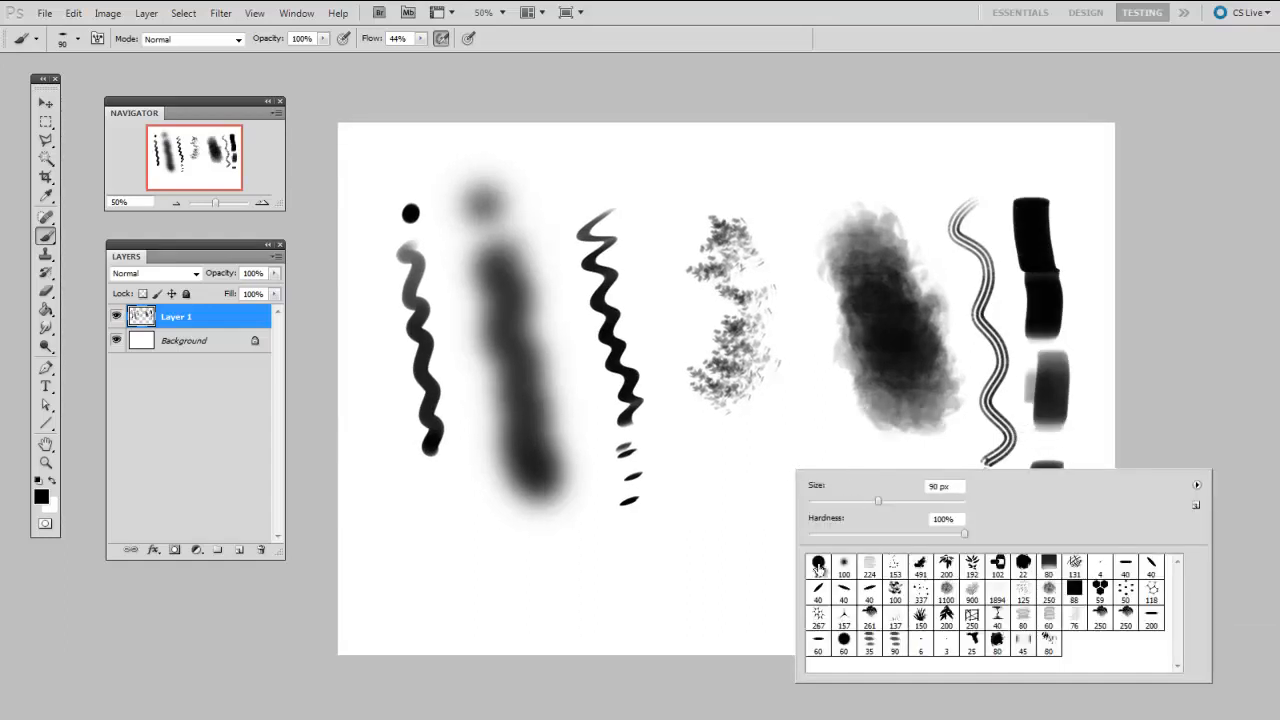
{"action": "left_click", "coordinate": [729, 566]}
{"action": "key", "text": "bracketleft"}
{"action": "key", "text": "bracketleft"}
{"action": "key", "text": "bracketleft"}
{"action": "key", "text": "bracketleft"}
{"action": "key", "text": "bracketleft"}
{"action": "key", "text": "bracketleft"}
{"action": "mouse_move", "coordinate": [711, 524]}
{"action": "left_mouse_down"}
{"action": "mouse_move", "coordinate": [804, 424]}
{"action": "mouse_move", "coordinate": [781, 500]}
{"action": "left_mouse_up"}
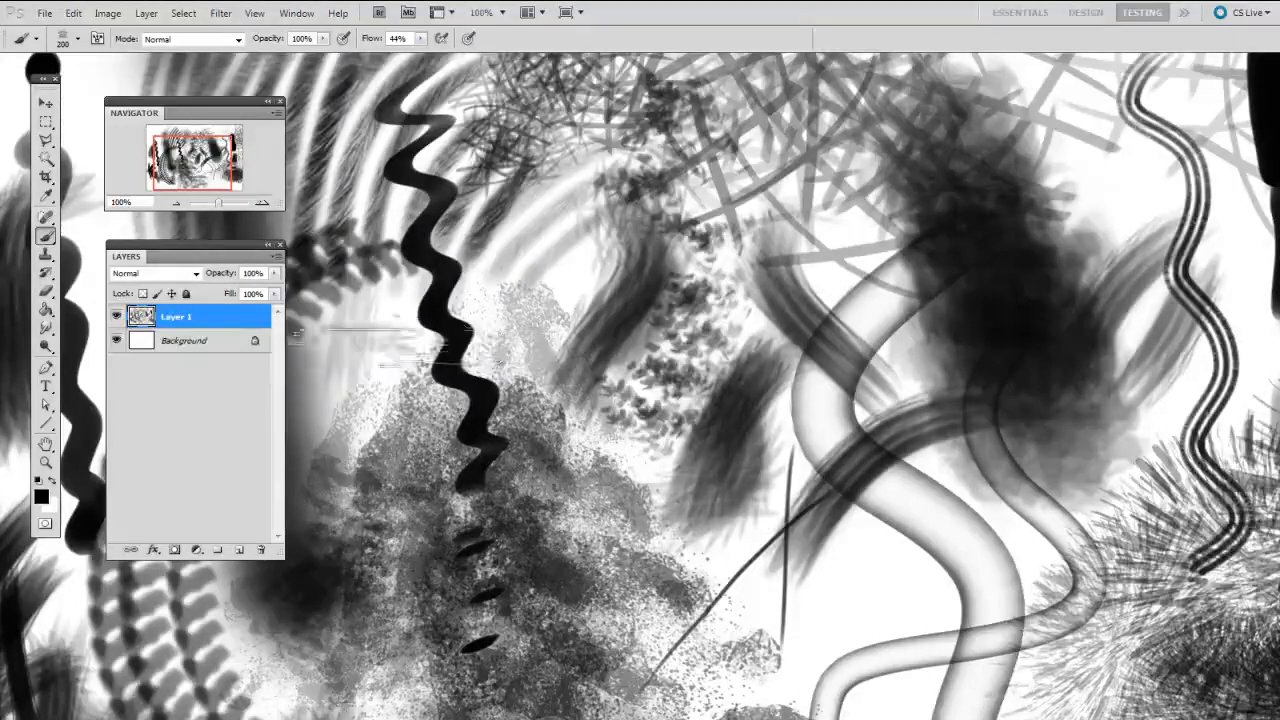
- Hide Layer 1, and on a new layer paint a dot and a wavy vertical stroke with the hard round brush at 60 px
{"action": "left_click", "coordinate": [117, 318]}
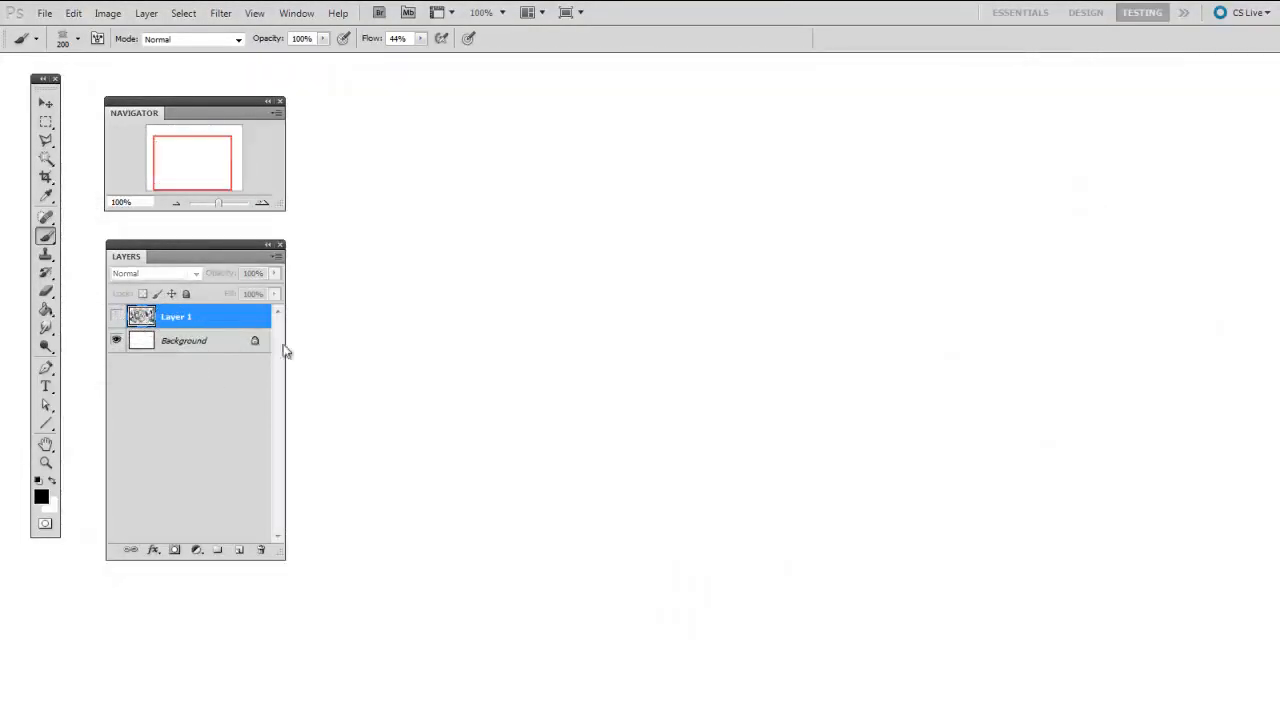
{"action": "key", "text": "ctrl+shift+alt+n"}
{"action": "right_click", "coordinate": [643, 419]}
{"action": "left_click", "coordinate": [618, 475]}
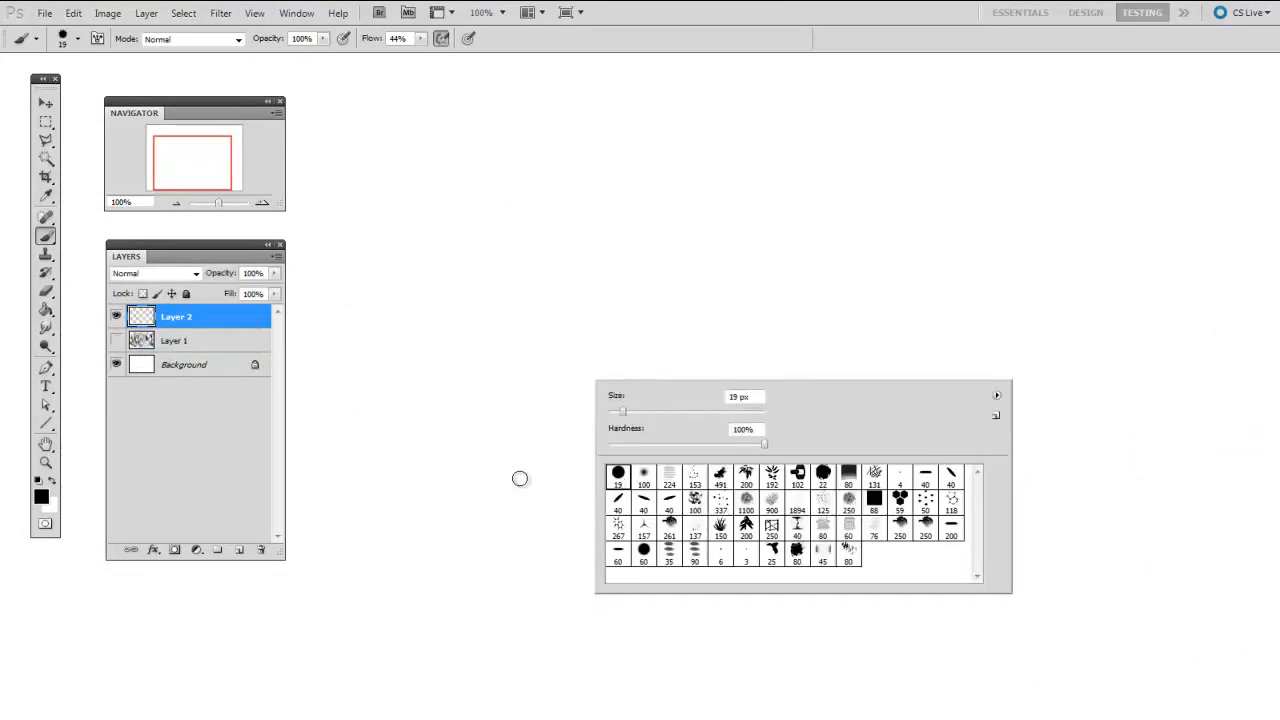
{"action": "left_click", "coordinate": [518, 477]}
{"action": "key", "text": "bracketright"}
{"action": "key", "text": "bracketright"}
{"action": "key", "text": "bracketright"}
{"action": "key", "text": "bracketright"}
{"action": "key", "text": "bracketright"}
{"action": "left_click", "coordinate": [457, 217]}
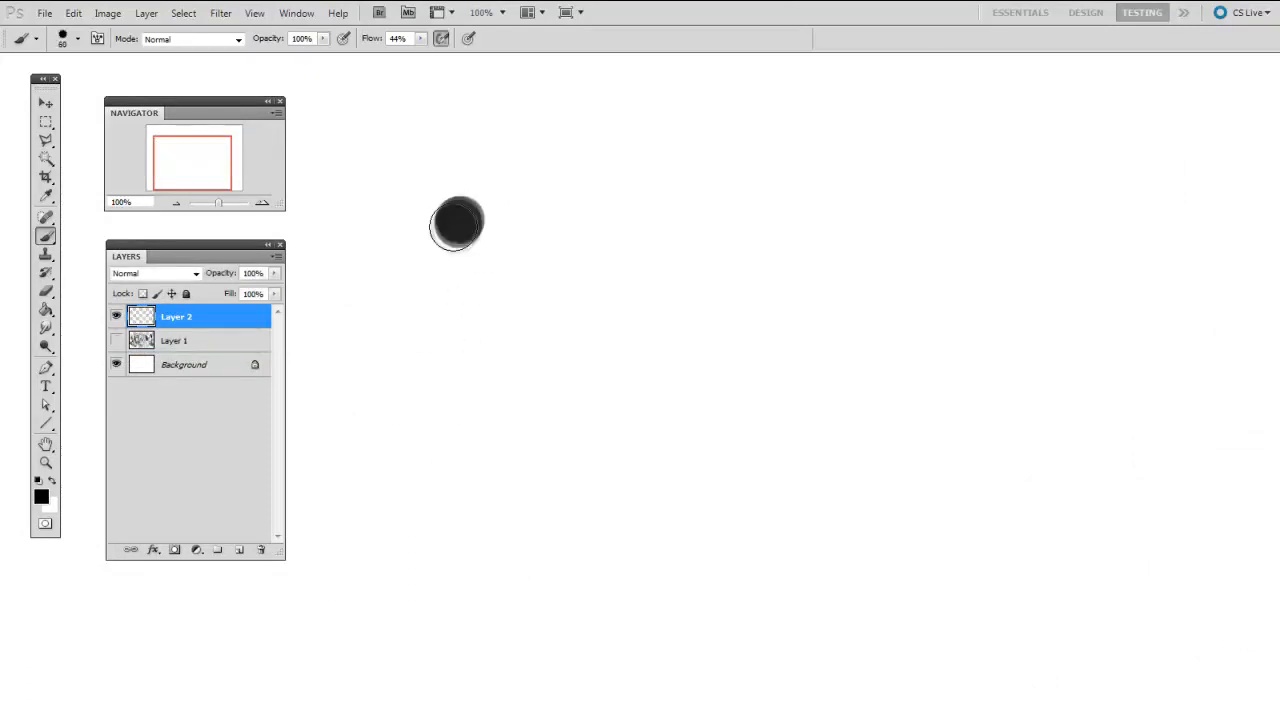
{"action": "mouse_move", "coordinate": [440, 291]}
{"action": "left_mouse_down"}
{"action": "mouse_move", "coordinate": [465, 525]}
{"action": "mouse_move", "coordinate": [495, 643]}
{"action": "left_mouse_up"}
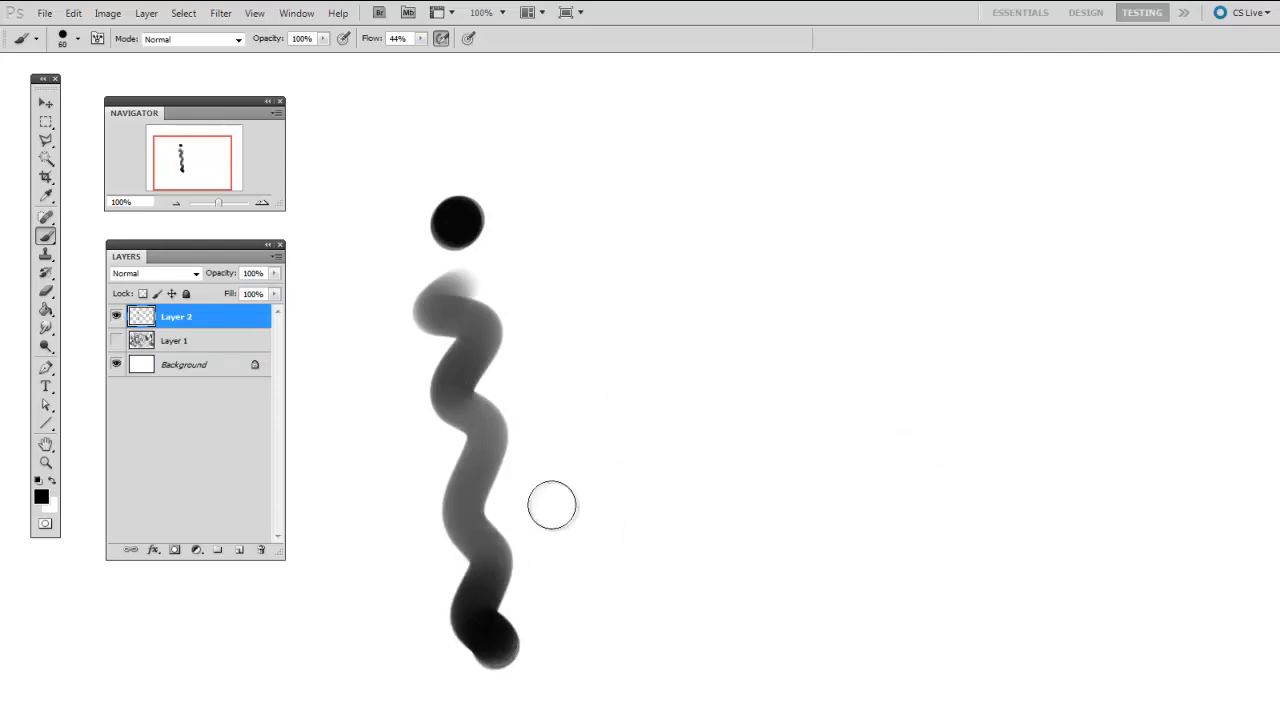
- Pick the soft round brush and paint a blurred wavy stroke with a dot above it next to the hard stroke
{"action": "right_click", "coordinate": [634, 395]}
{"action": "left_click", "coordinate": [690, 498]}
{"action": "left_click", "coordinate": [549, 511]}
{"action": "key", "text": "space"}
{"action": "mouse_move", "coordinate": [612, 346]}
{"action": "left_mouse_down"}
{"action": "mouse_move", "coordinate": [654, 589]}
{"action": "mouse_move", "coordinate": [694, 705]}
{"action": "left_mouse_up"}
{"action": "left_click", "coordinate": [646, 226]}
- Choose the flat horizontal brush at 60 px and paint a short dab and a long vertical stroke beside the soft stroke
{"action": "key", "text": "bracketleft"}
{"action": "key", "text": "bracketleft"}
{"action": "key", "text": "bracketleft"}
{"action": "key", "text": "space"}
{"action": "mouse_move", "coordinate": [801, 366]}
{"action": "left_mouse_down"}
{"action": "mouse_move", "coordinate": [708, 391]}
{"action": "mouse_move", "coordinate": [710, 377]}
{"action": "left_mouse_up"}
{"action": "right_click", "coordinate": [764, 291]}
{"action": "left_click", "coordinate": [1097, 391]}
{"action": "key", "text": "space"}
{"action": "left_click_drag", "start_coordinate": [672, 426], "coordinate": [677, 428]}
{"action": "key", "text": "bracketright"}
{"action": "key", "text": "bracketright"}
{"action": "key", "text": "bracketright"}
{"action": "key", "text": "bracketright"}
{"action": "key", "text": "bracketright"}
{"action": "key", "text": "bracketright"}
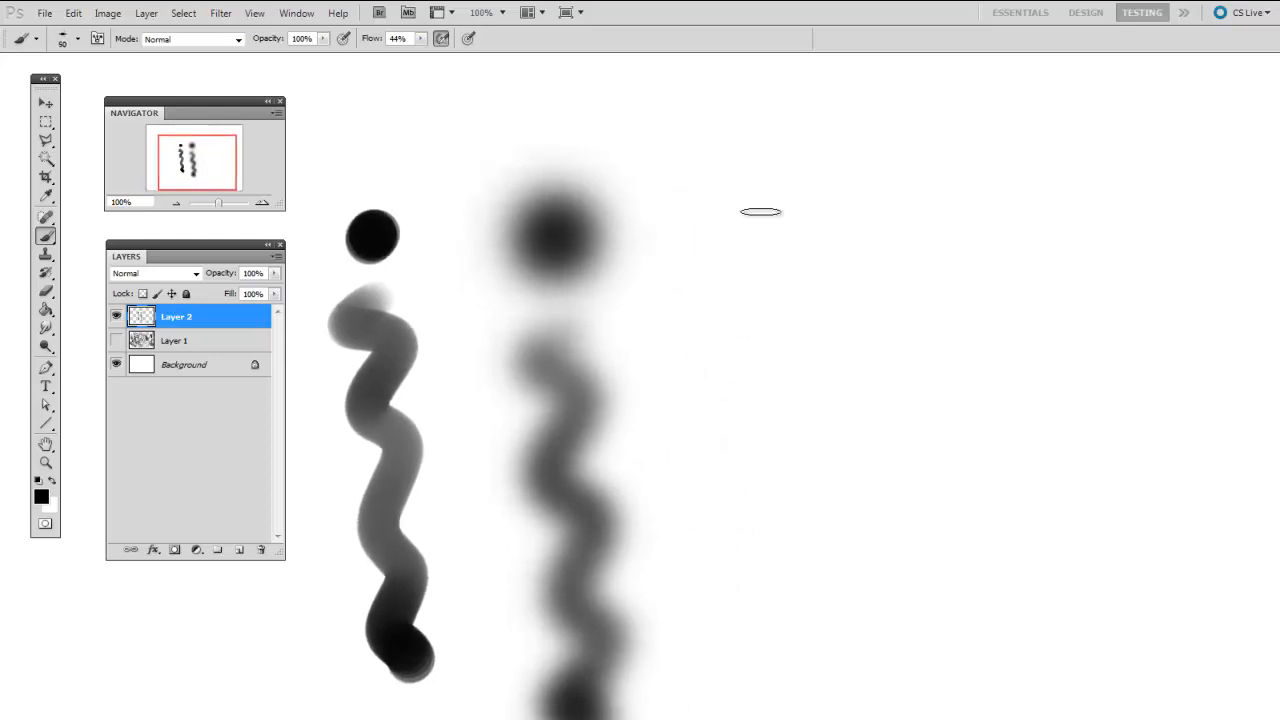
{"action": "left_click_drag", "start_coordinate": [769, 232], "coordinate": [790, 238]}
{"action": "mouse_move", "coordinate": [800, 287]}
{"action": "left_mouse_down"}
{"action": "mouse_move", "coordinate": [780, 457]}
{"action": "mouse_move", "coordinate": [791, 680]}
{"action": "mouse_move", "coordinate": [909, 654]}
{"action": "left_mouse_up"}
{"action": "key", "text": "space"}
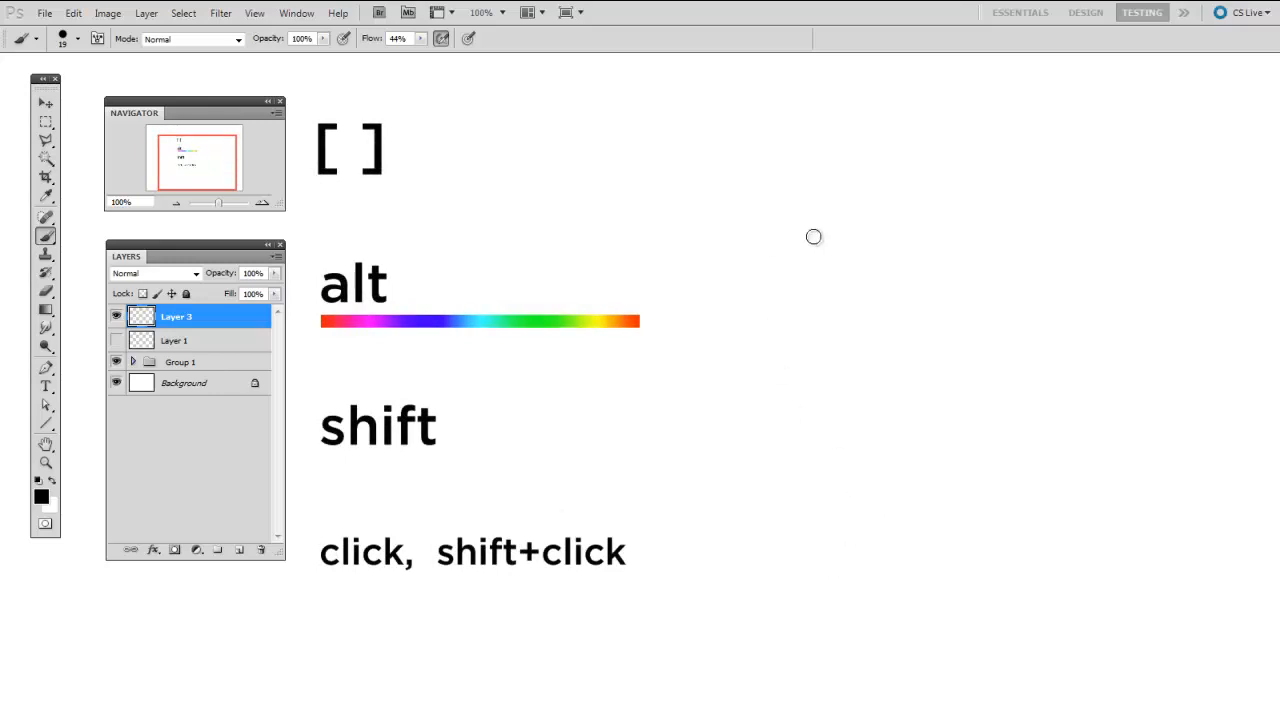
- Paint a row of four black dots beside the bracket symbols, enlarging the hard round brush from 19 px up to 100 px
{"action": "left_click", "coordinate": [697, 152]}
{"action": "key", "text": "bracketright"}
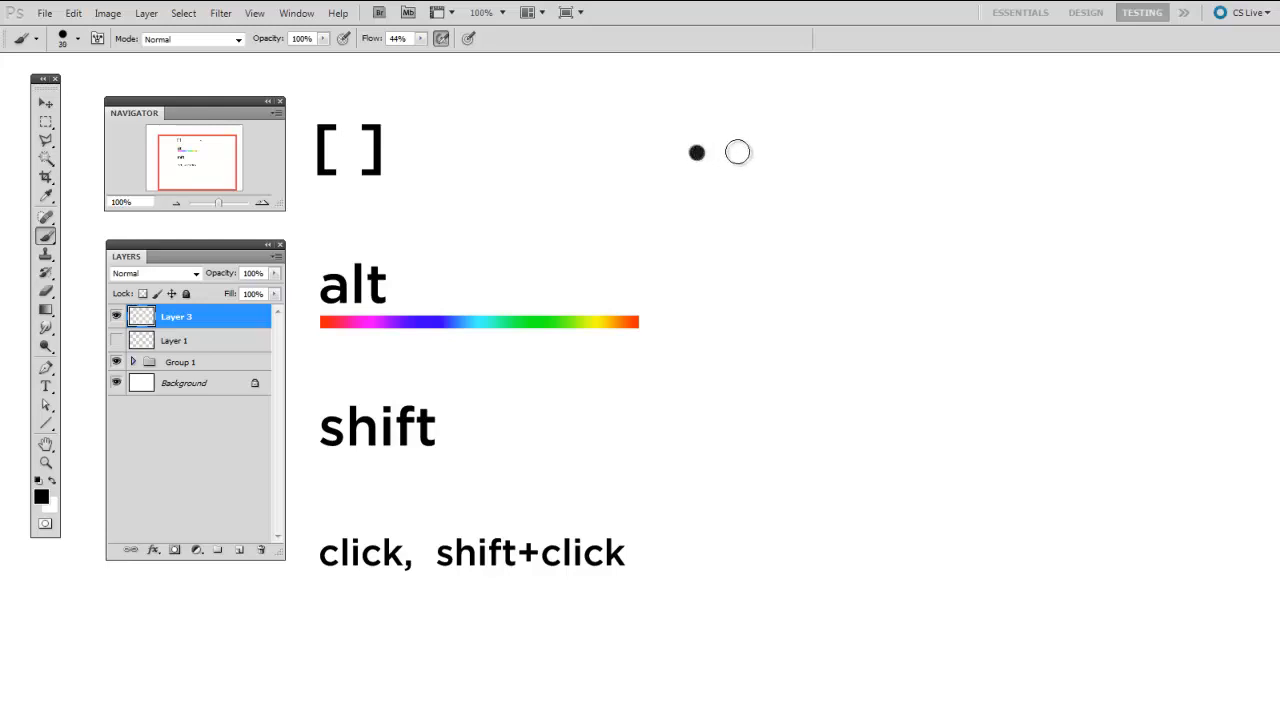
{"action": "left_click", "coordinate": [740, 152]}
{"action": "key", "text": "bracketright"}
{"action": "key", "text": "bracketright"}
{"action": "key", "text": "bracketright"}
{"action": "key", "text": "bracketright"}
{"action": "key", "text": "bracketright"}
{"action": "left_click", "coordinate": [805, 152]}
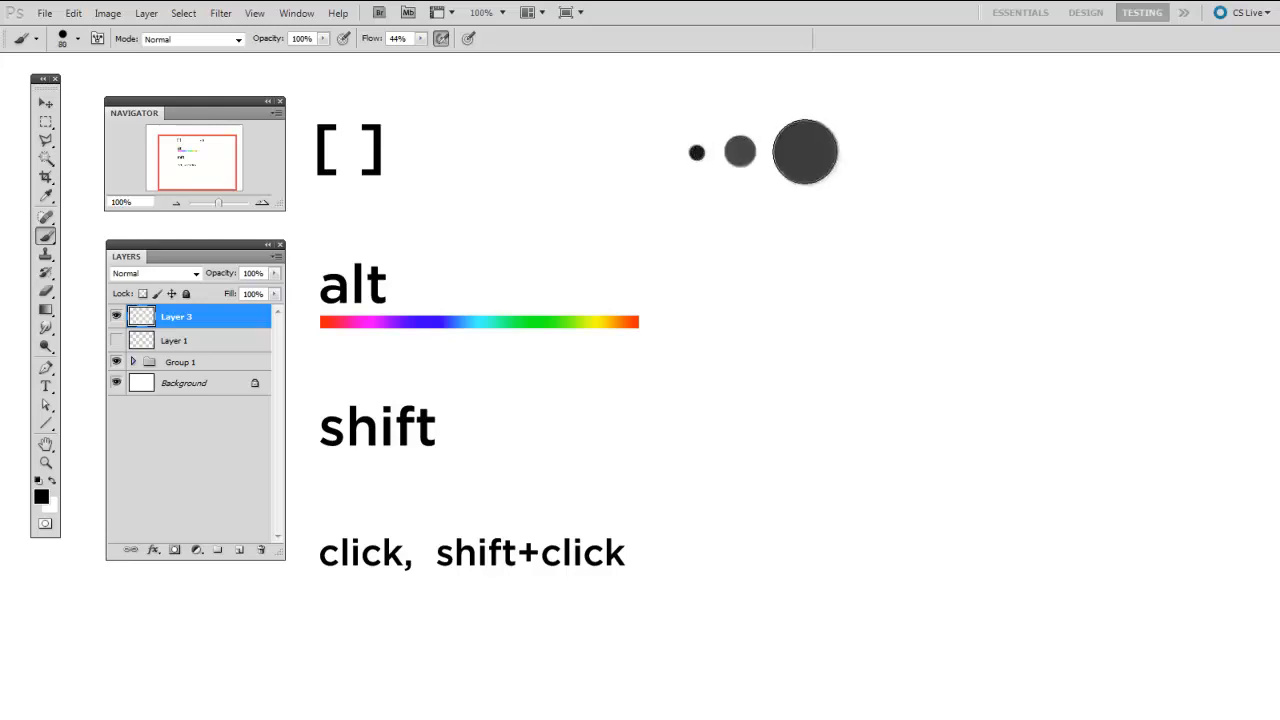
{"action": "key", "text": "bracketright"}
{"action": "key", "text": "bracketright"}
{"action": "left_click", "coordinate": [913, 150]}
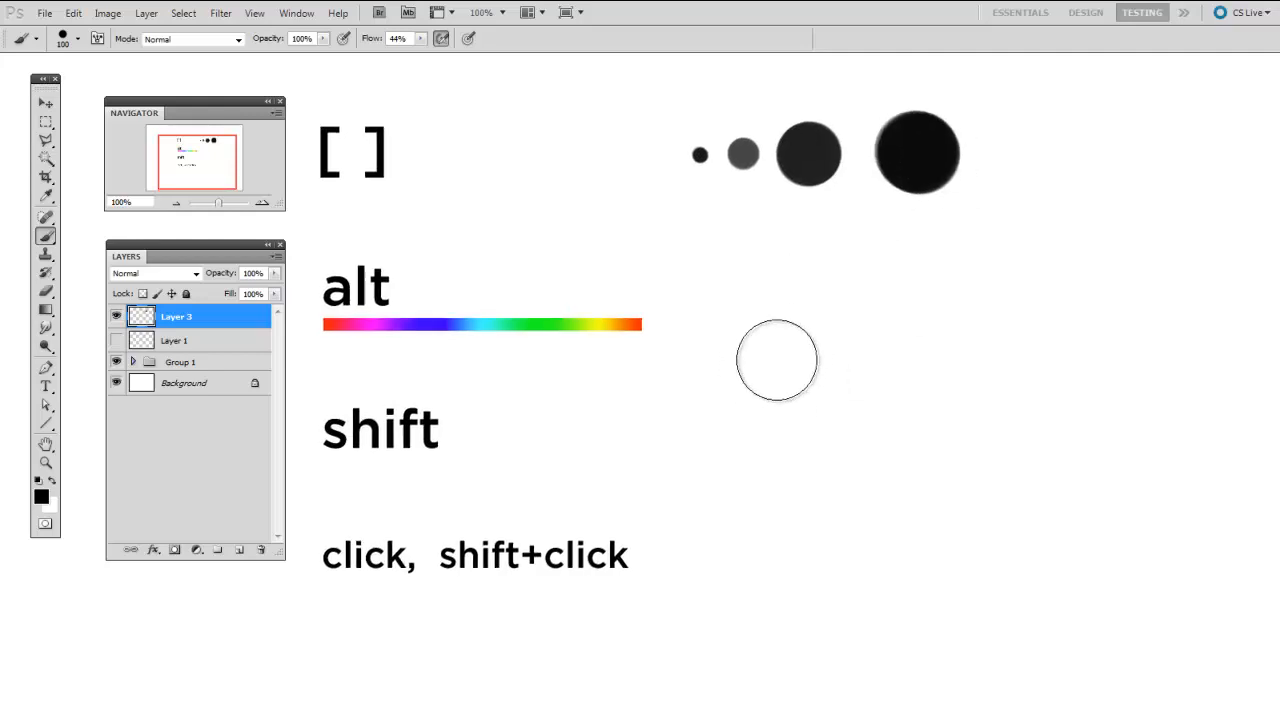
- Sample green and orange from the rainbow strip and paint a round dab of each color beside it
{"action": "key", "text": "space"}
{"action": "left_click_drag", "start_coordinate": [812, 242], "coordinate": [816, 246]}
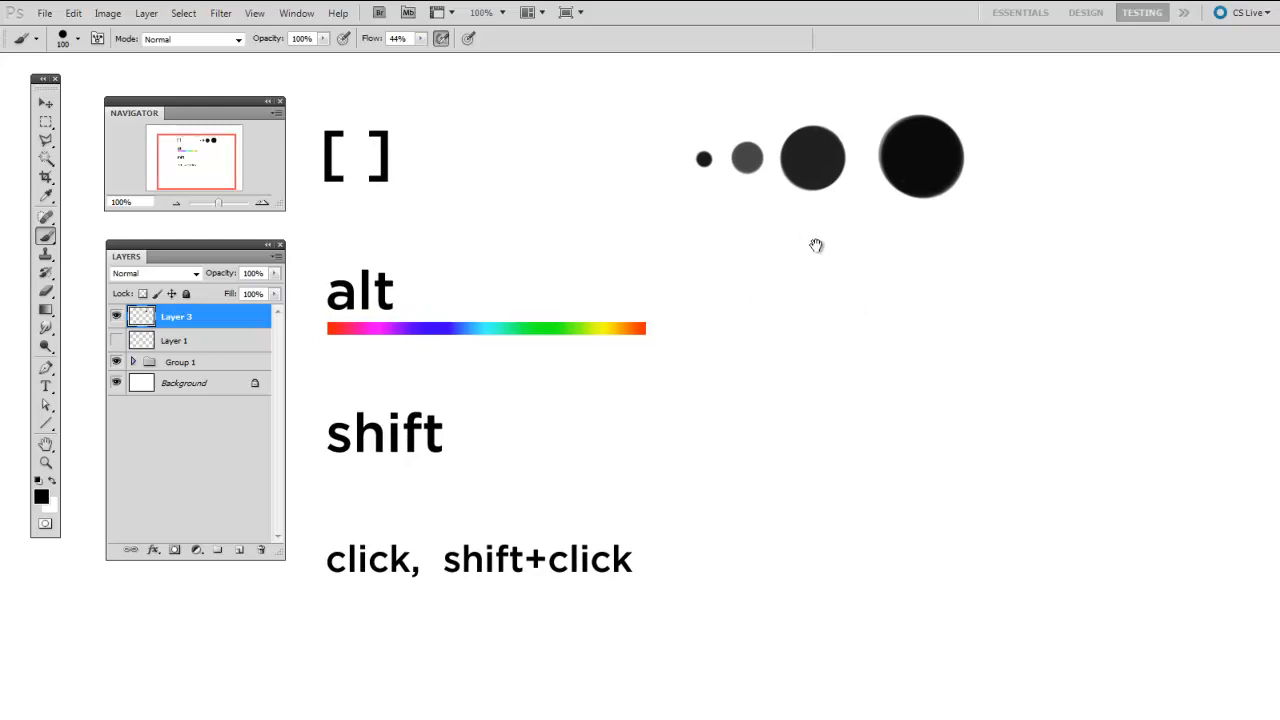
{"action": "key", "text": "alt"}
{"action": "left_click", "coordinate": [558, 320], "text": "alt"}
{"action": "left_click", "coordinate": [703, 339]}
{"action": "left_click", "coordinate": [633, 322], "text": "alt"}
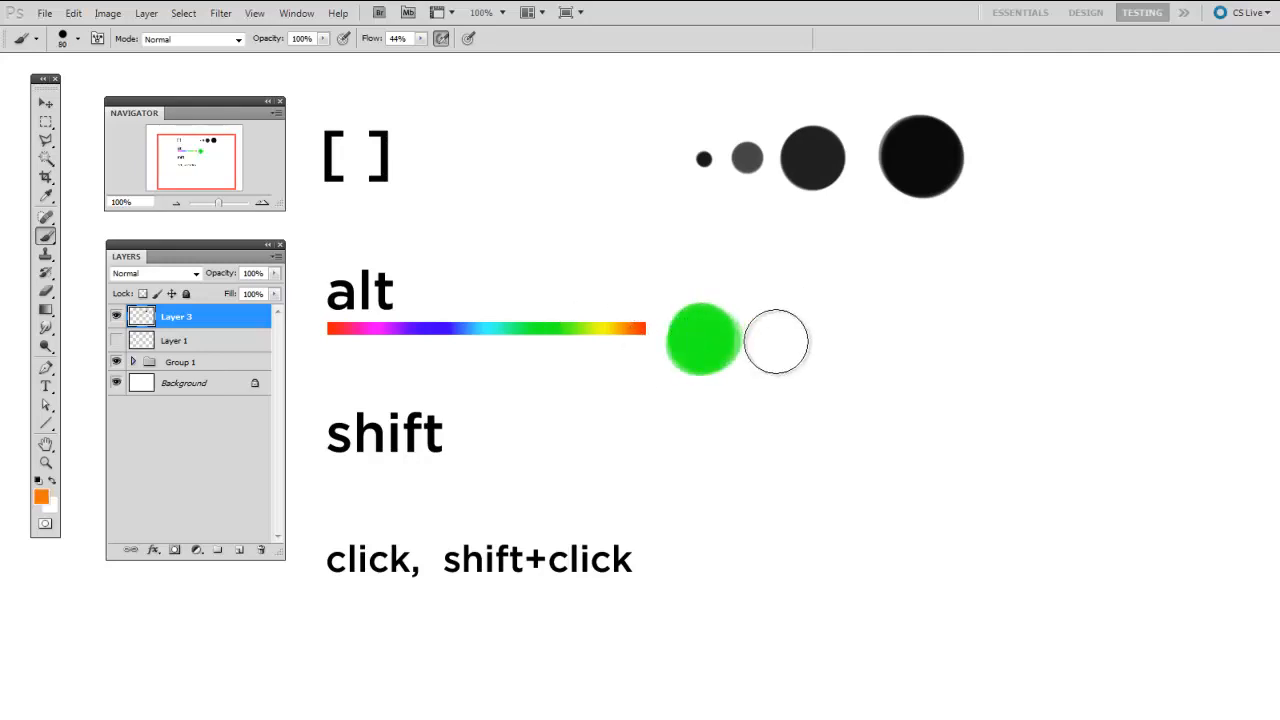
{"action": "mouse_move", "coordinate": [774, 343]}
{"action": "left_mouse_down"}
{"action": "mouse_move", "coordinate": [893, 324]}
{"action": "mouse_move", "coordinate": [915, 342]}
{"action": "mouse_move", "coordinate": [897, 345]}
{"action": "mouse_move", "coordinate": [1037, 357]}
{"action": "left_mouse_up"}
- Sample magenta and blue-violet from the rainbow strip and add a dab of each to the row, with the brush at 100 px
{"action": "left_click", "coordinate": [391, 325], "text": "alt"}
{"action": "key", "text": "bracketright"}
{"action": "key", "text": "bracketright"}
{"action": "left_click", "coordinate": [434, 326], "text": "alt"}
{"action": "left_click_drag", "start_coordinate": [832, 357], "coordinate": [863, 336]}
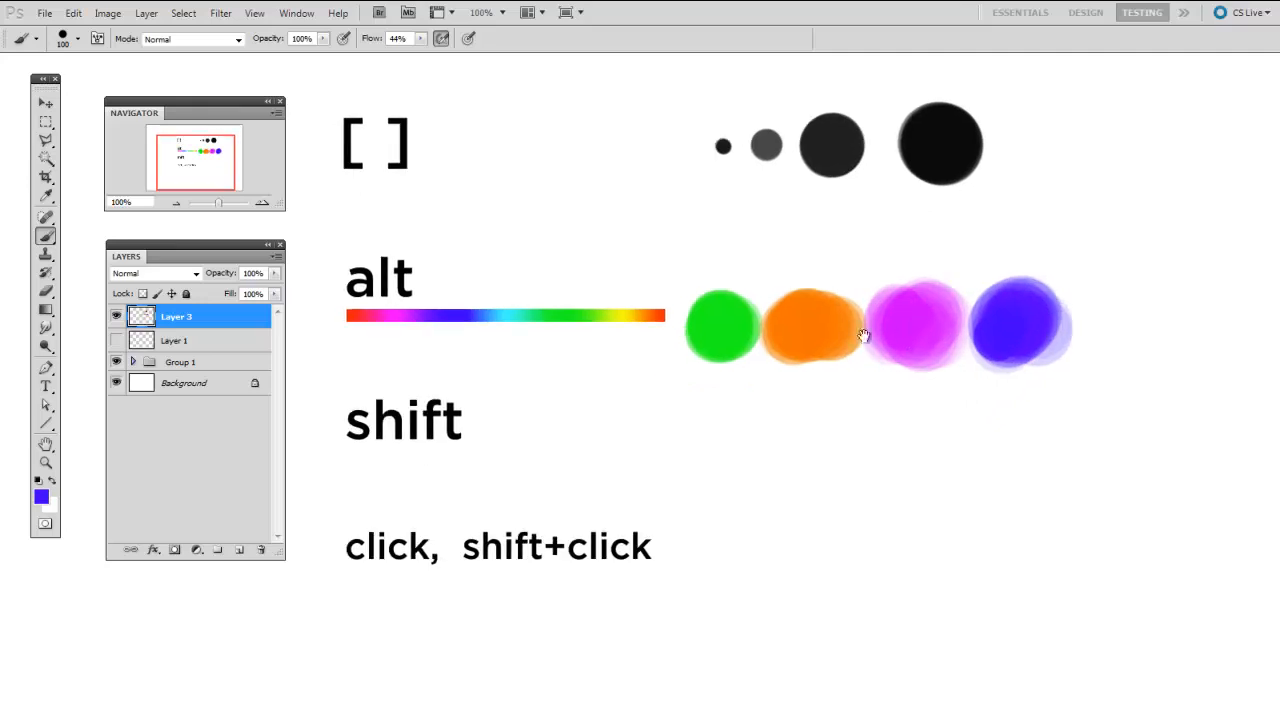
- Sample yellow-orange from the rainbow strip and paint a 70 px dab at the end of the color row
{"action": "left_click", "coordinate": [652, 310], "text": "alt"}
{"action": "key", "text": "bracketleft"}
{"action": "key", "text": "bracketleft"}
{"action": "key", "text": "bracketleft"}
{"action": "left_click_drag", "start_coordinate": [1096, 334], "coordinate": [1118, 328]}
{"action": "left_click_drag", "start_coordinate": [995, 428], "coordinate": [998, 431]}
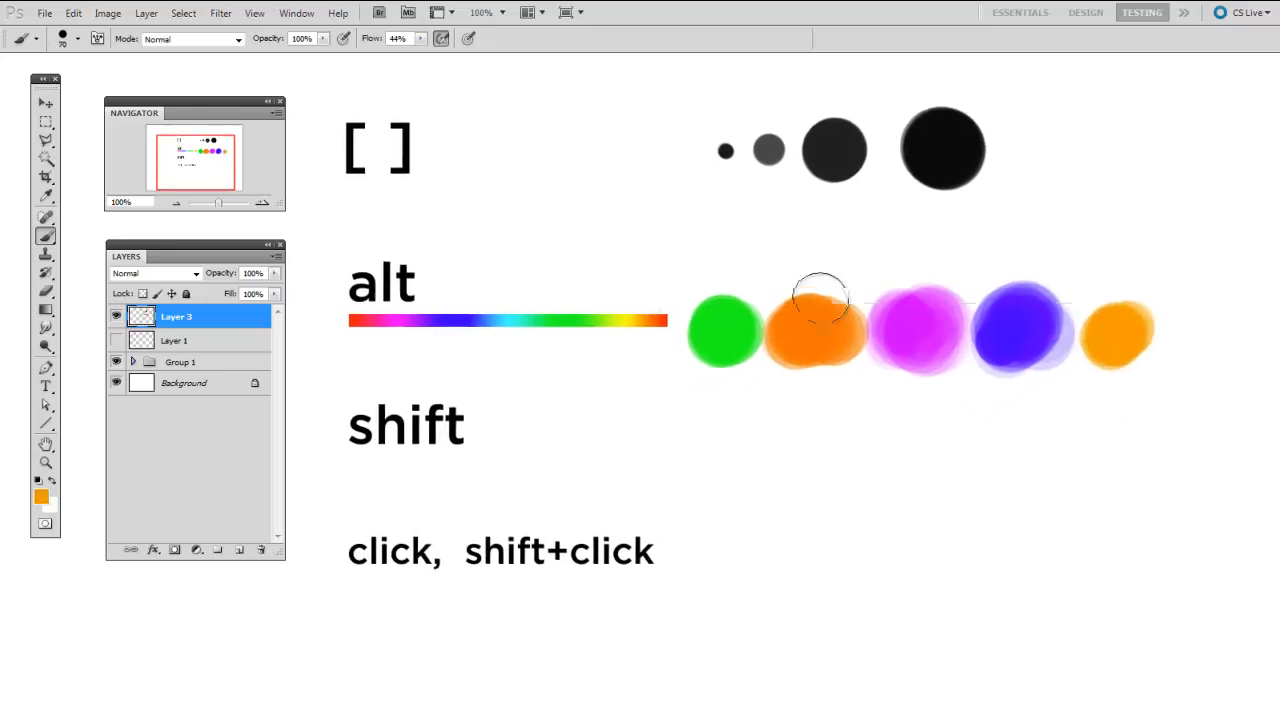
- Sample black from the largest dot and draw a straight horizontal line beside the word "shift" with an 8 px hard round brush
{"action": "right_click", "coordinate": [822, 297]}
{"action": "double_click", "coordinate": [847, 396]}
{"action": "left_click_drag", "start_coordinate": [841, 343], "coordinate": [844, 343]}
{"action": "left_click", "coordinate": [949, 161], "text": "alt"}
{"action": "key", "text": "bracketleft"}
{"action": "key", "text": "bracketleft"}
{"action": "key", "text": "bracketleft"}
{"action": "mouse_move", "coordinate": [688, 421]}
{"action": "left_mouse_down"}
{"action": "mouse_move", "coordinate": [675, 451]}
{"action": "mouse_move", "coordinate": [1025, 447]}
{"action": "mouse_move", "coordinate": [684, 447]}
{"action": "mouse_move", "coordinate": [937, 441]}
{"action": "mouse_move", "coordinate": [1040, 456]}
{"action": "left_mouse_up"}
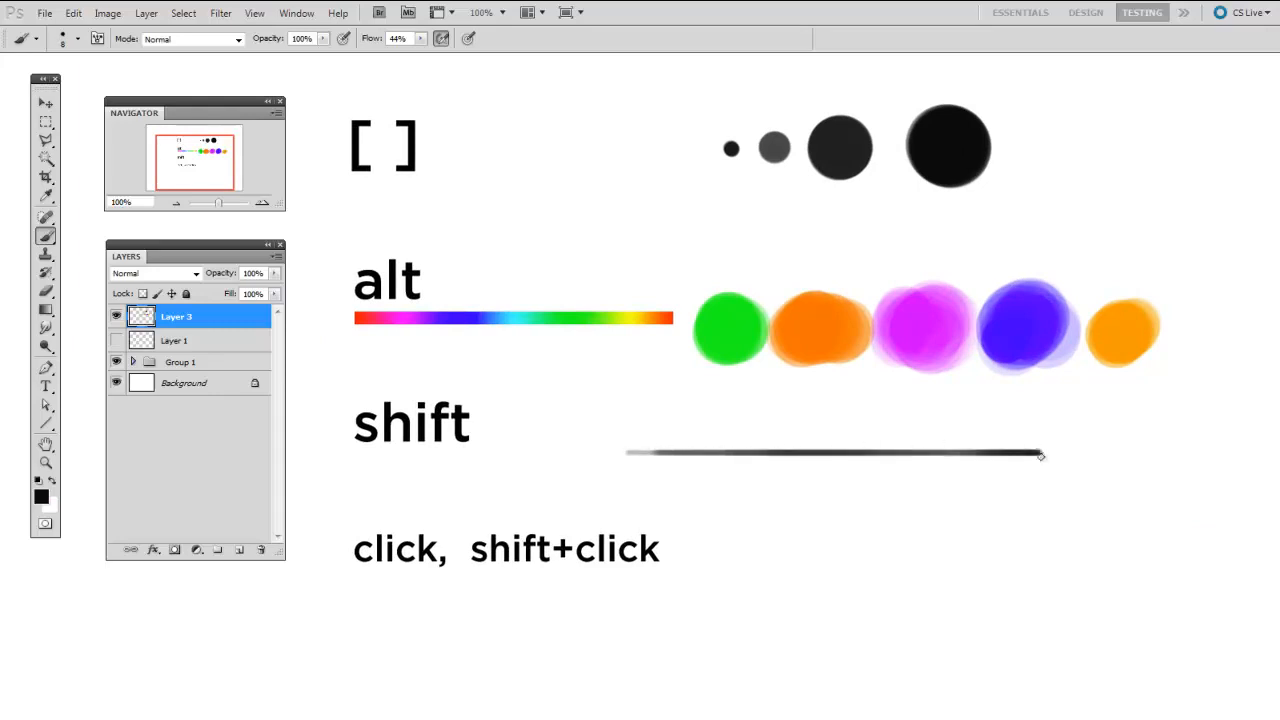
- Draw a straight vertical line next to the word "shift" with the brush at 4 px
{"action": "mouse_move", "coordinate": [607, 467]}
{"action": "left_mouse_down"}
{"action": "mouse_move", "coordinate": [609, 362]}
{"action": "mouse_move", "coordinate": [611, 384]}
{"action": "left_mouse_up"}
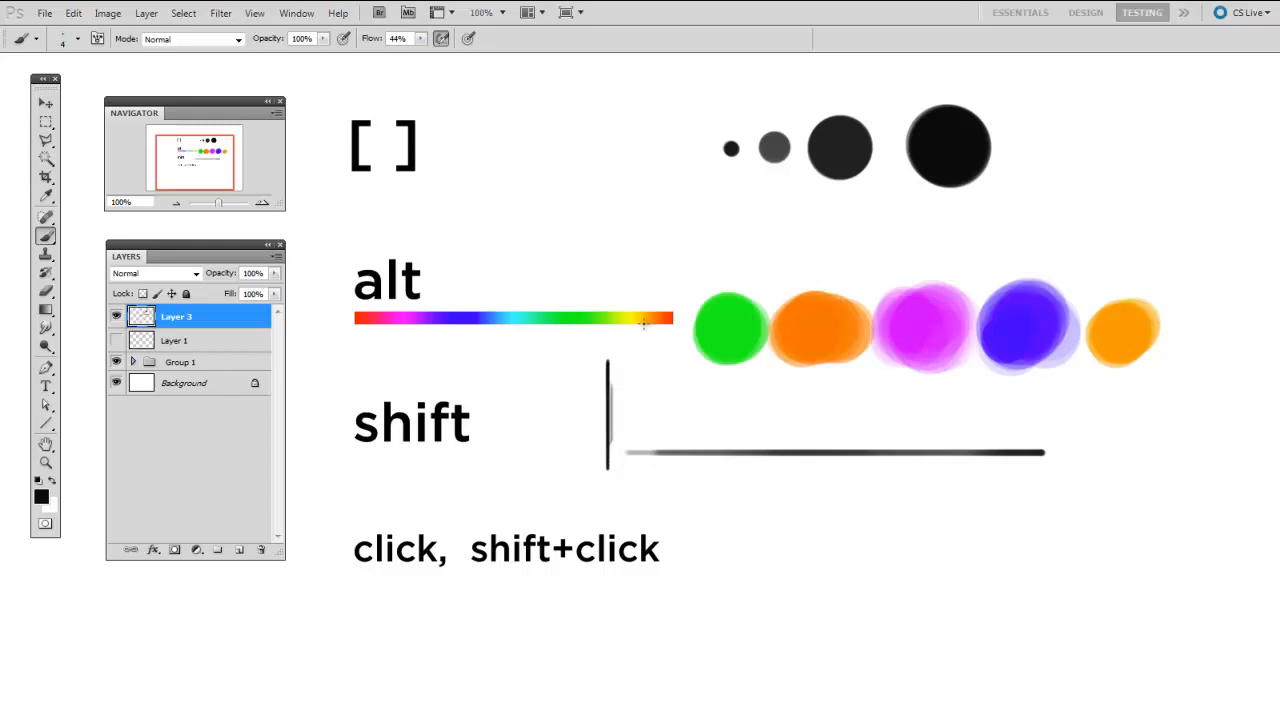
{"action": "left_click_drag", "start_coordinate": [886, 474], "coordinate": [861, 468]}
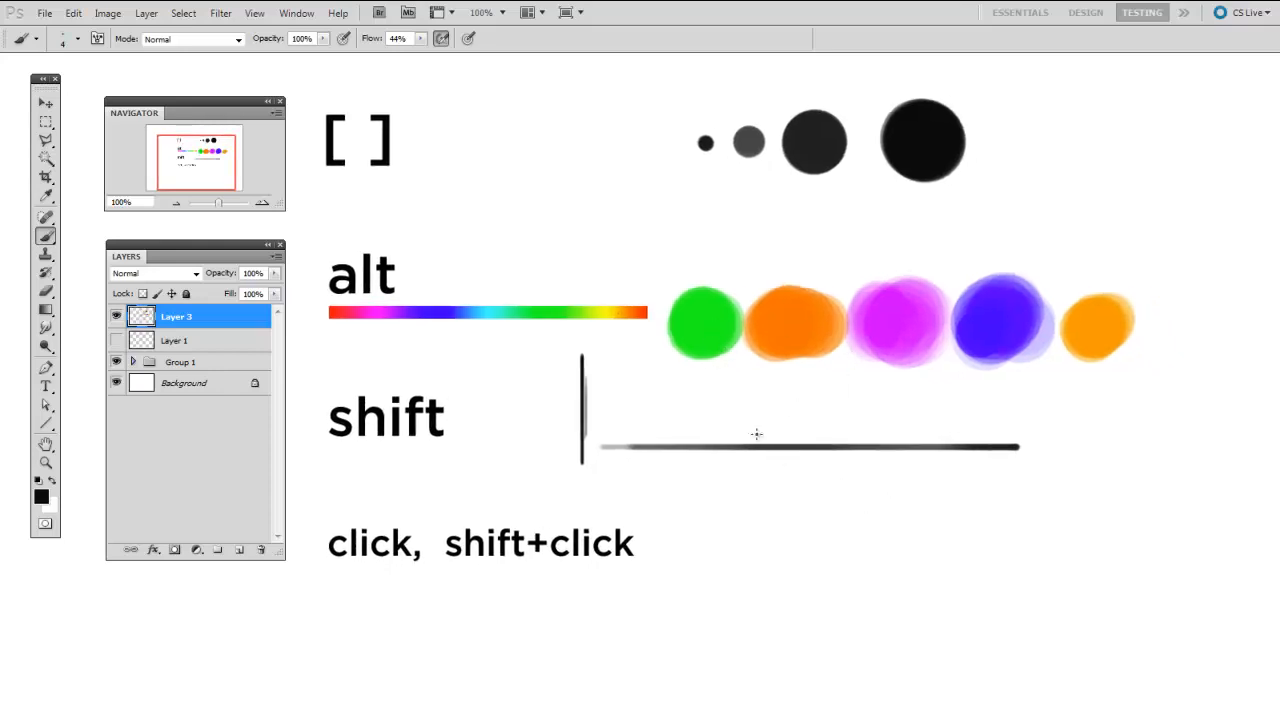
{"action": "right_click", "coordinate": [726, 479]}
{"action": "left_click", "coordinate": [678, 503]}
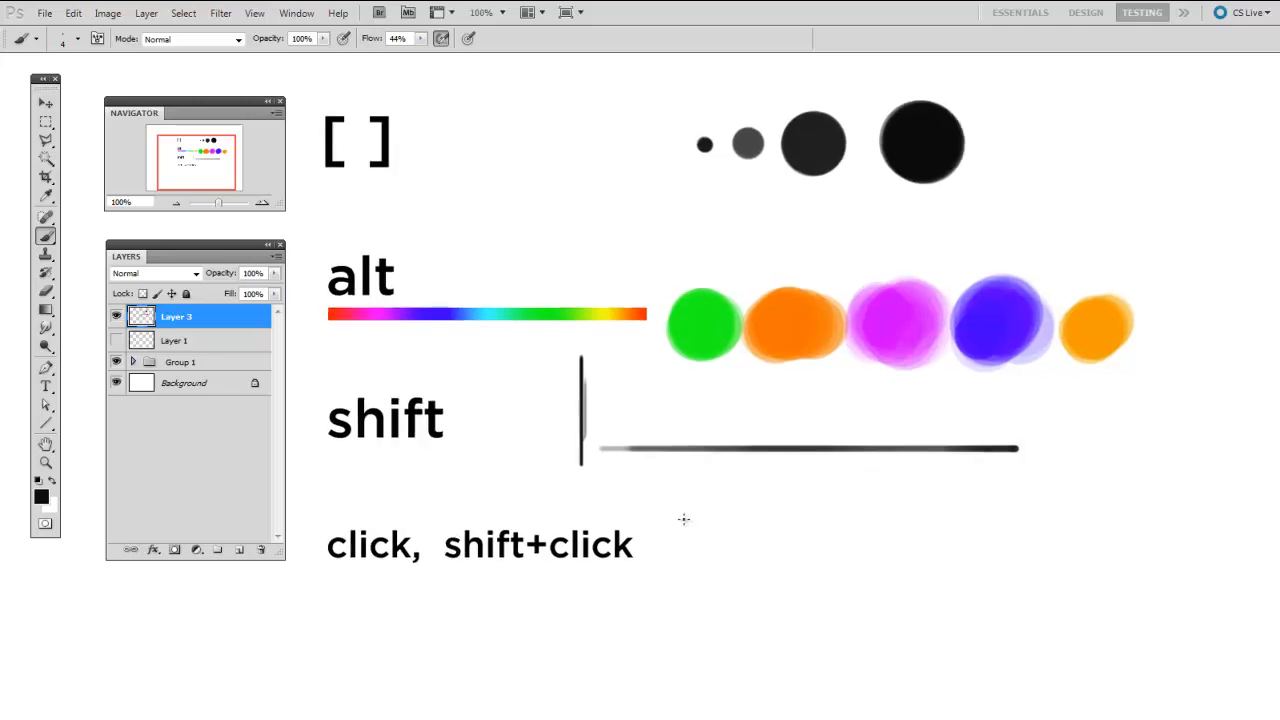
- Draw two long crossing diagonal straight lines beside the text "click, shift+click" with the hard round brush
{"action": "mouse_move", "coordinate": [690, 519]}
{"action": "left_mouse_down"}
{"action": "mouse_move", "coordinate": [690, 498]}
{"action": "mouse_move", "coordinate": [726, 503]}
{"action": "left_mouse_up"}
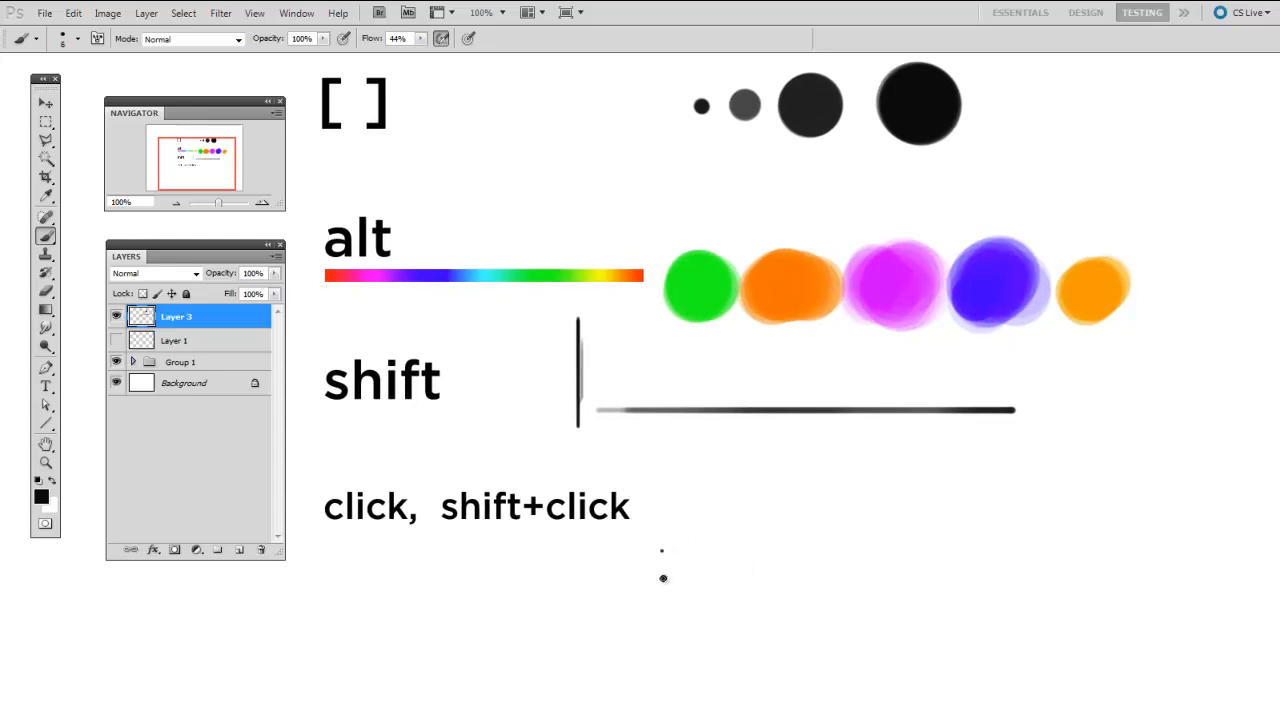
{"action": "left_click", "coordinate": [1102, 448], "text": "shift"}
{"action": "left_click_drag", "start_coordinate": [798, 514], "coordinate": [765, 483]}
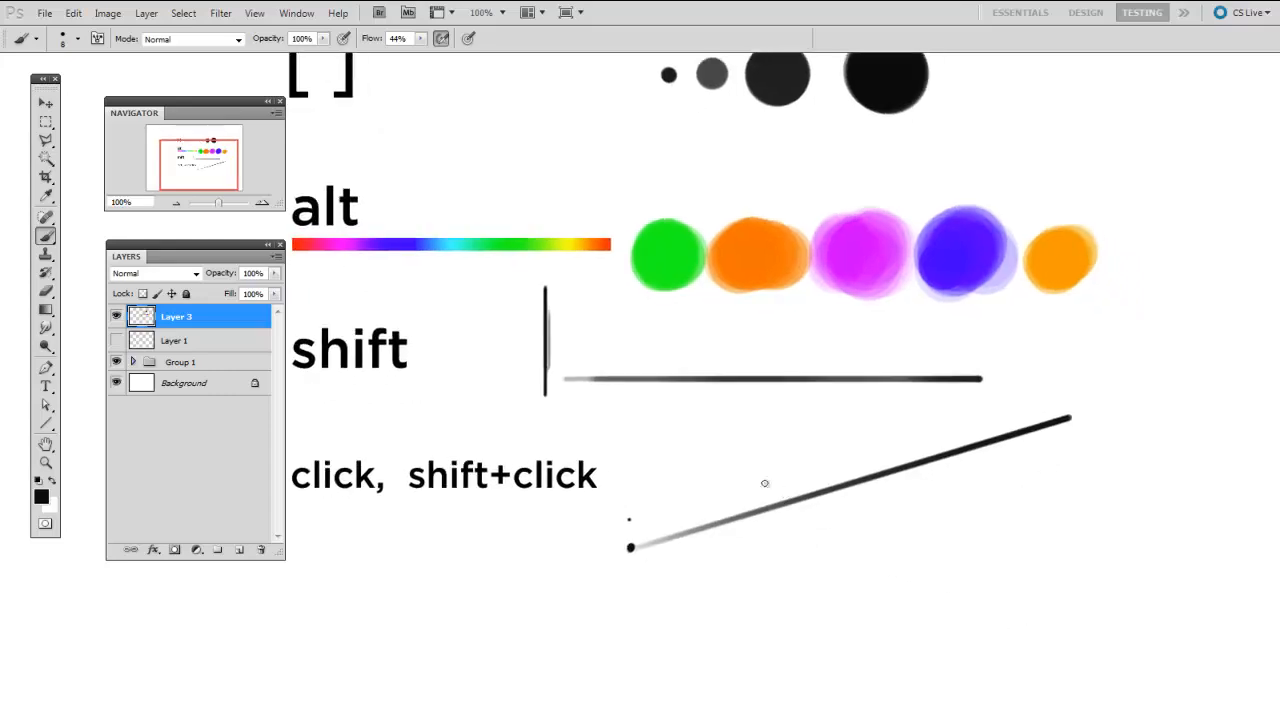
{"action": "left_click", "coordinate": [692, 478]}
{"action": "left_click", "coordinate": [1116, 554], "text": "shift"}
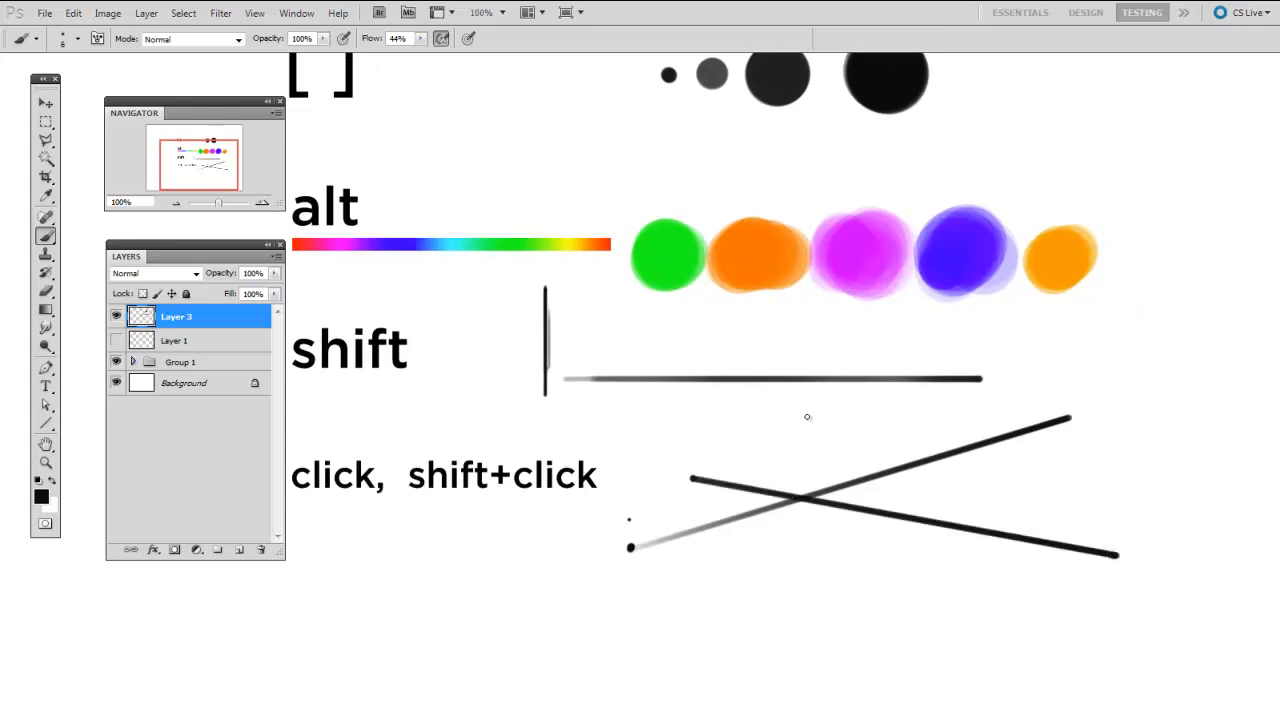
- Add a short steep line, a thin 4 px line and two longer diagonals across the straight-line samples
{"action": "left_click", "coordinate": [845, 564], "text": "shift"}
{"action": "left_click", "coordinate": [1077, 489], "text": "shift"}
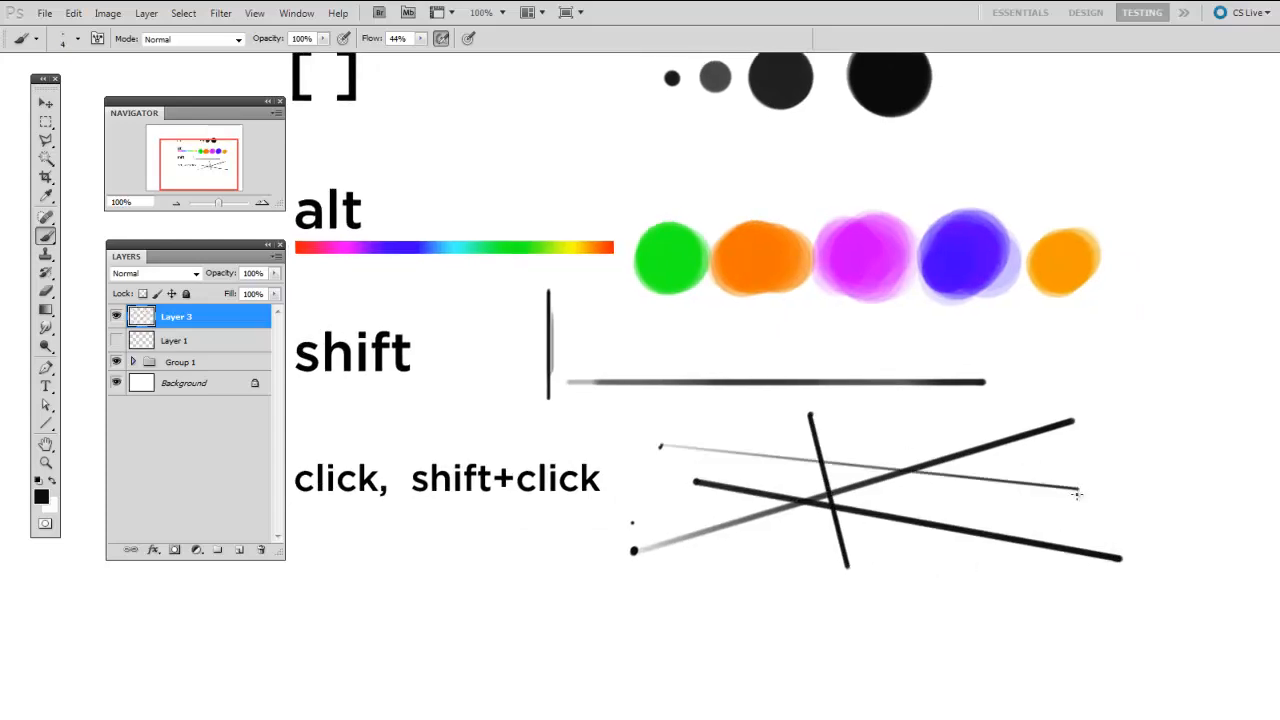
{"action": "left_click", "coordinate": [892, 571], "text": "shift"}
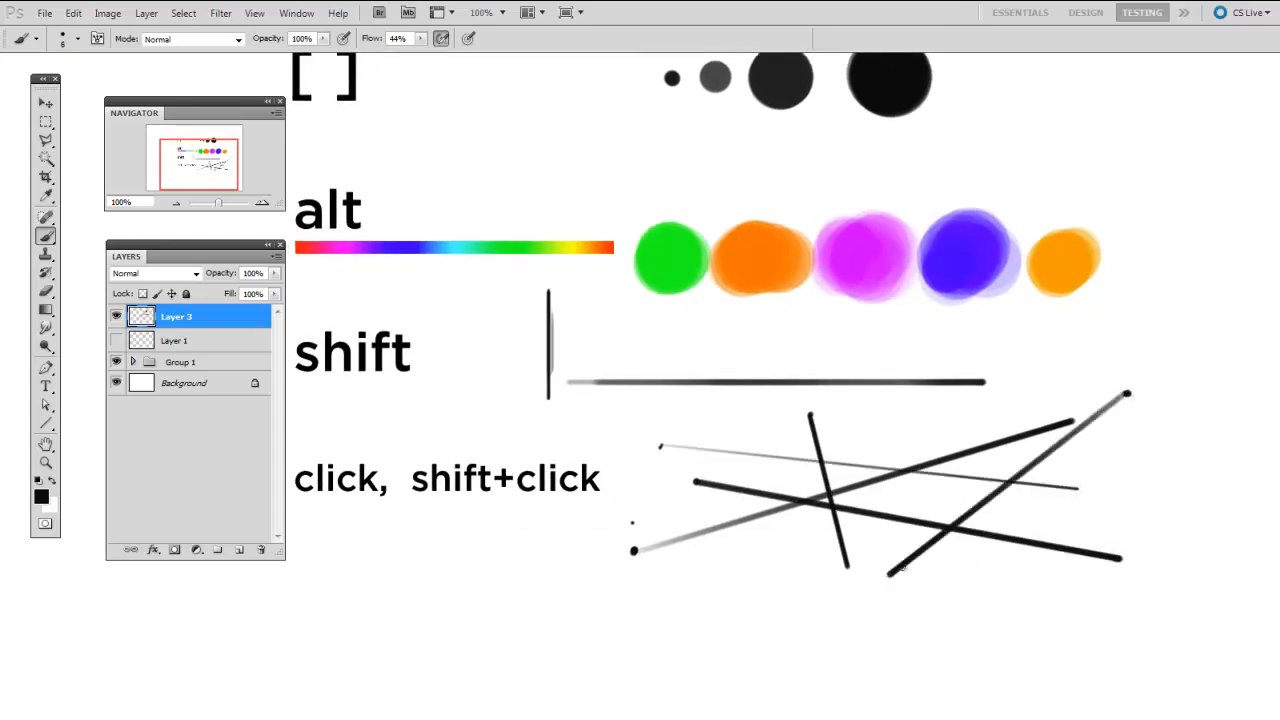
{"action": "left_click_drag", "start_coordinate": [1053, 451], "coordinate": [1091, 519]}
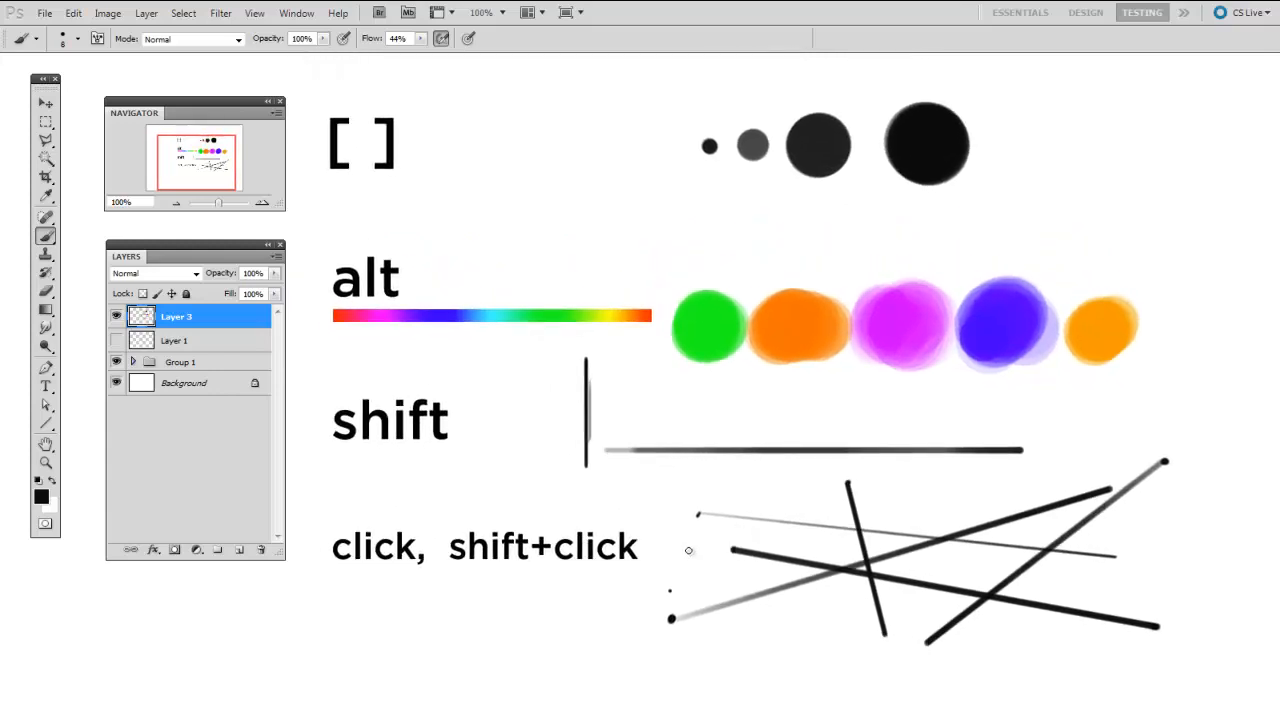
{"action": "left_click", "coordinate": [1076, 472], "text": "shift"}
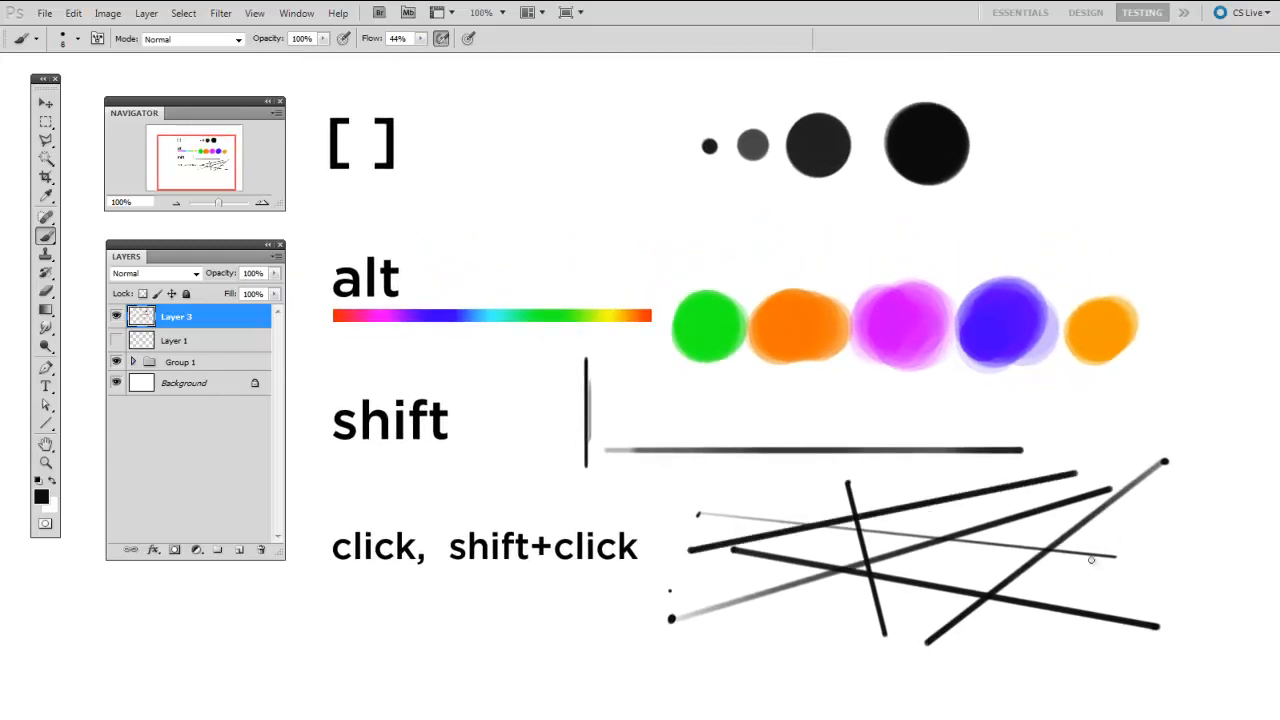
- Draw a thin diagonal with a smaller brush and further straight lines crossing the right part of the samples
{"action": "key", "text": "bracketleft"}
{"action": "key", "text": "bracketleft"}
{"action": "left_click", "coordinate": [922, 489]}
{"action": "left_click", "coordinate": [1114, 594], "text": "shift"}
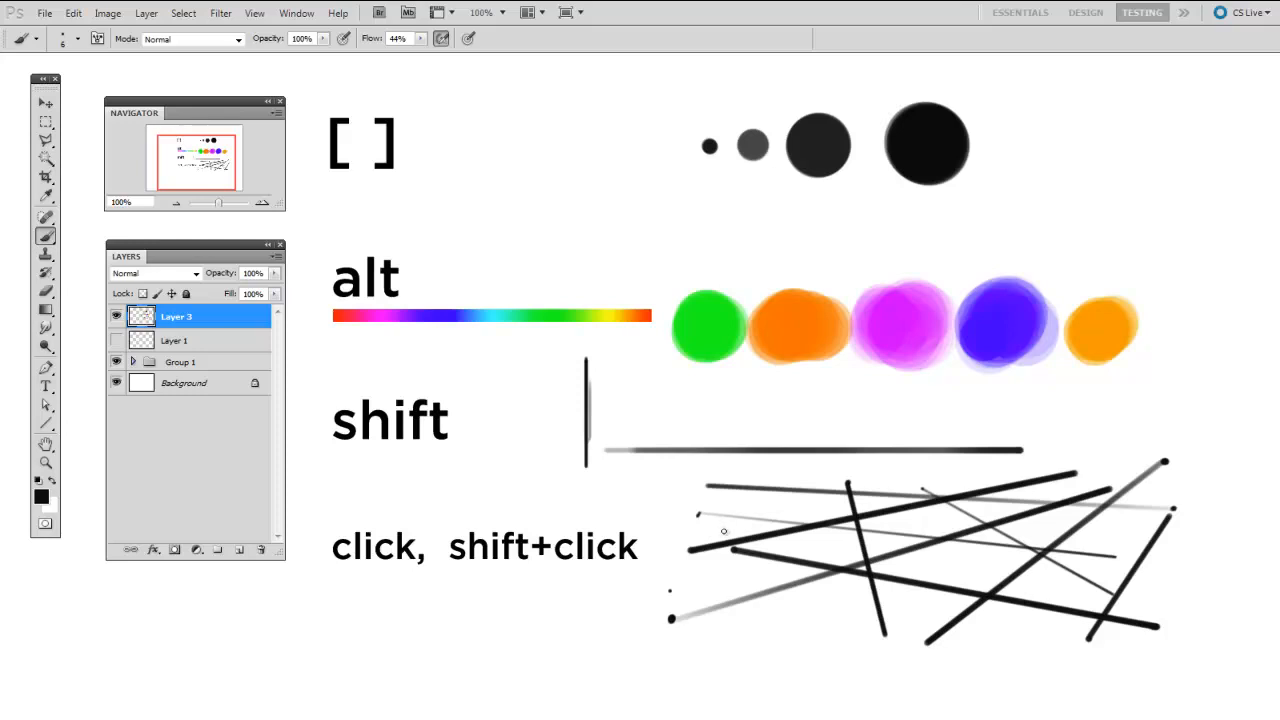
{"action": "left_click", "coordinate": [1030, 619], "text": "shift"}
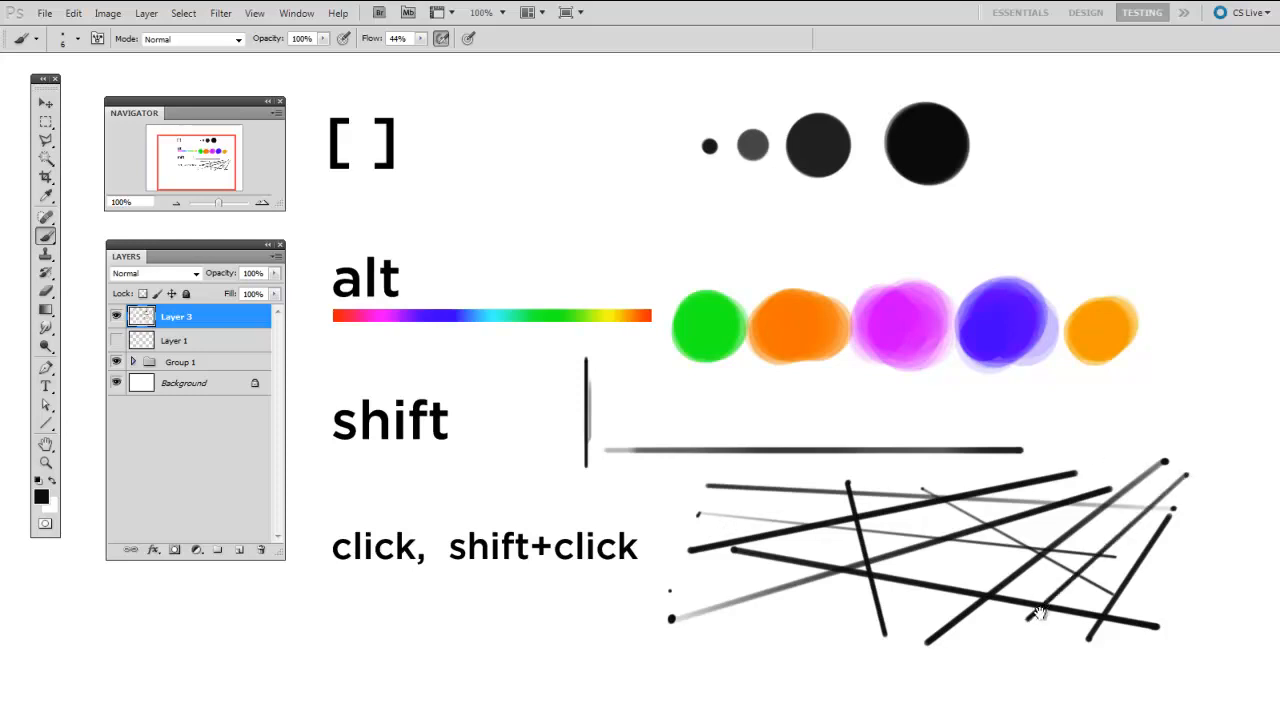
{"action": "left_click_drag", "start_coordinate": [1058, 566], "coordinate": [1056, 568]}
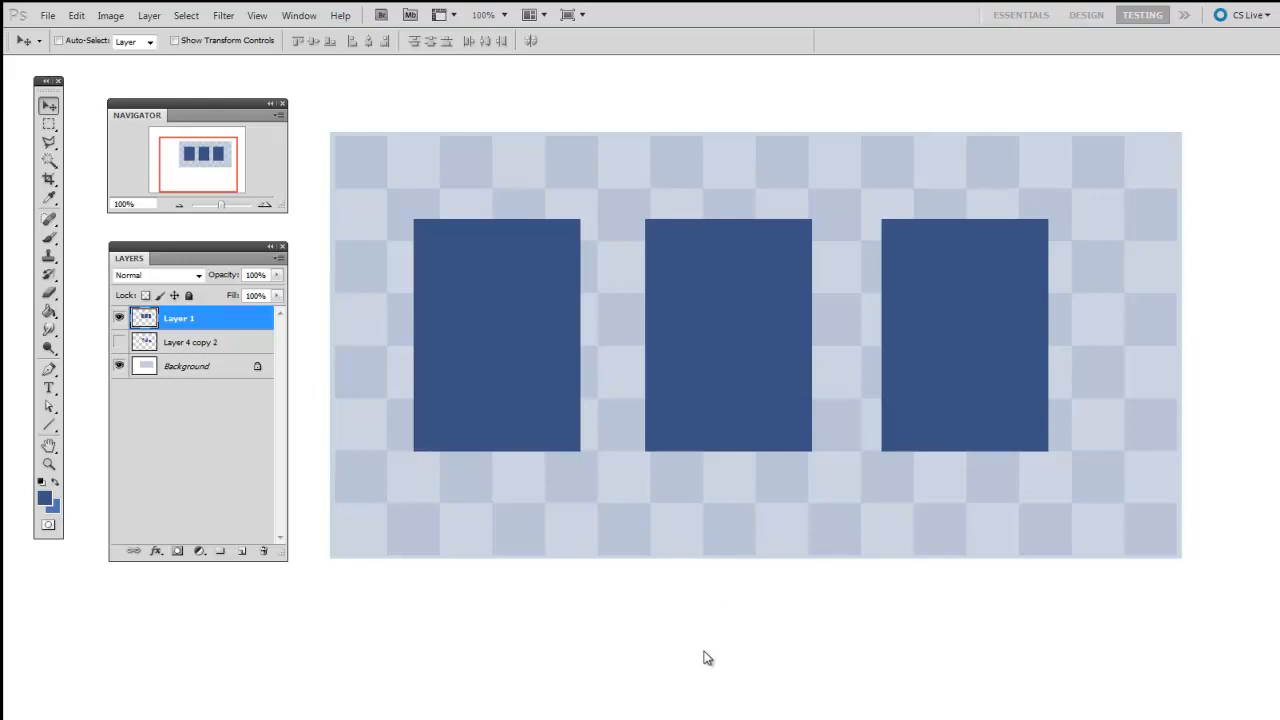
- Erase the top of the first blue rectangle using the Eraser with the 19 px hard round tip enlarged to 50 px
{"action": "left_click_drag", "start_coordinate": [546, 538], "coordinate": [547, 535]}
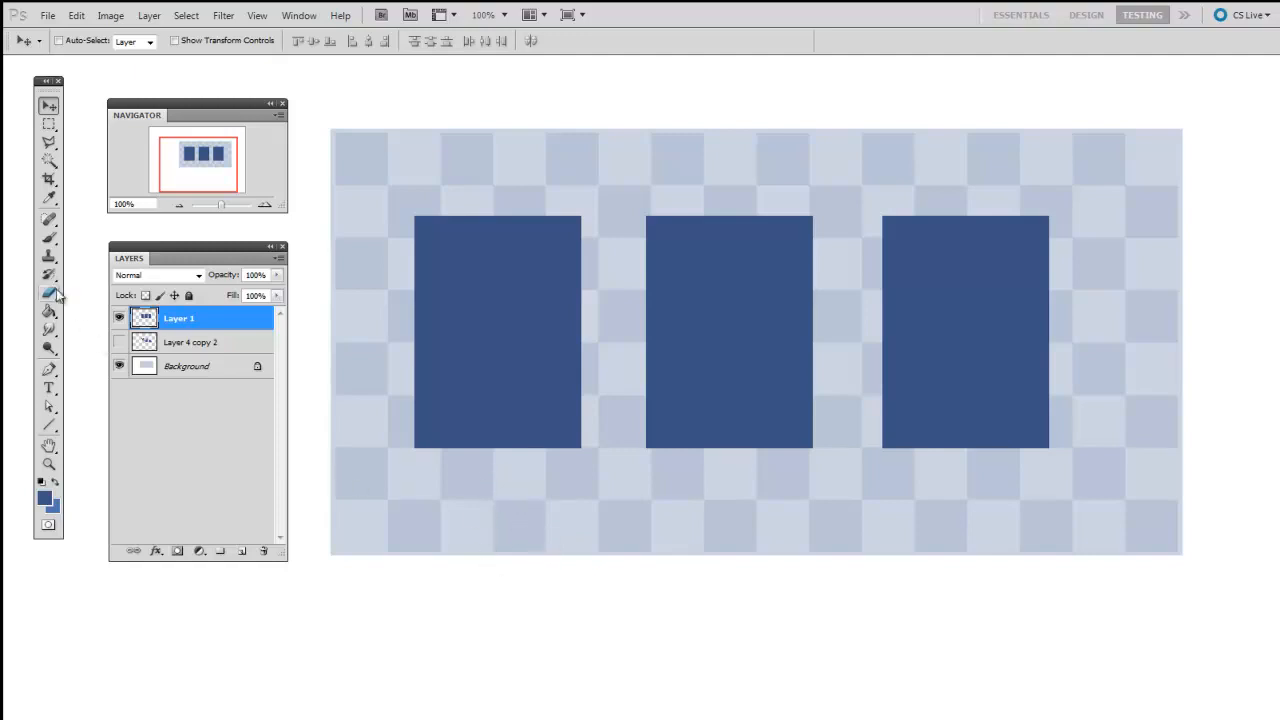
{"action": "left_click_drag", "start_coordinate": [57, 294], "coordinate": [126, 286]}
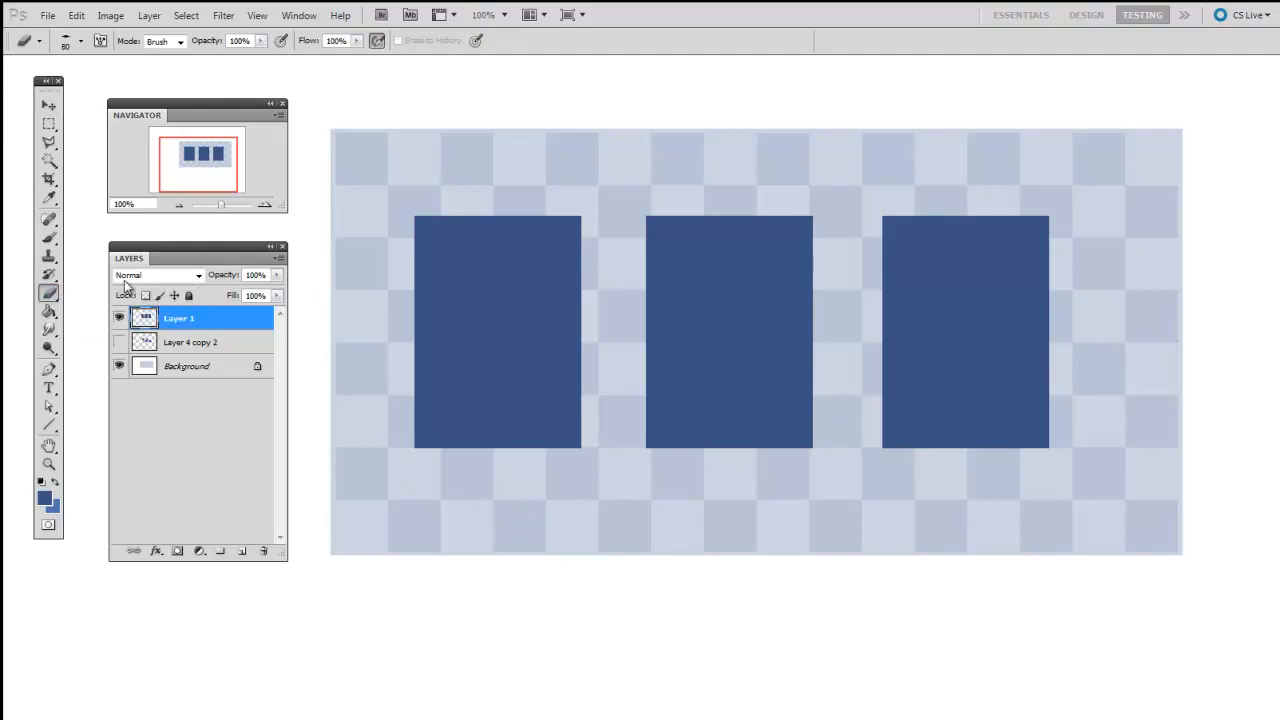
{"action": "left_click_drag", "start_coordinate": [511, 483], "coordinate": [454, 497]}
{"action": "right_click", "coordinate": [354, 362]}
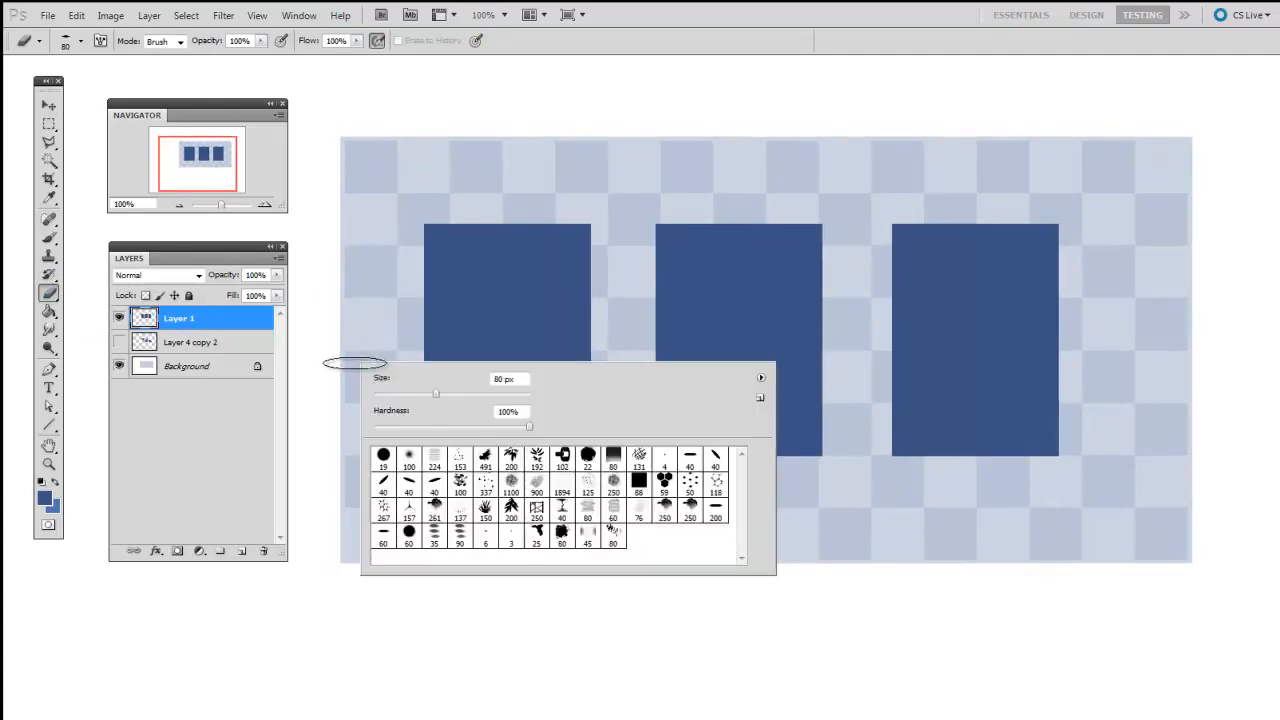
{"action": "left_click", "coordinate": [384, 457]}
{"action": "left_click_drag", "start_coordinate": [336, 452], "coordinate": [334, 454]}
{"action": "key", "text": "bracketright"}
{"action": "key", "text": "bracketright"}
{"action": "key", "text": "bracketright"}
{"action": "key", "text": "bracketright"}
{"action": "mouse_move", "coordinate": [422, 219]}
{"action": "left_mouse_down"}
{"action": "mouse_move", "coordinate": [435, 268]}
{"action": "mouse_move", "coordinate": [476, 254]}
{"action": "mouse_move", "coordinate": [491, 276]}
{"action": "mouse_move", "coordinate": [530, 278]}
{"action": "mouse_move", "coordinate": [486, 255]}
{"action": "mouse_move", "coordinate": [531, 257]}
{"action": "mouse_move", "coordinate": [563, 332]}
{"action": "mouse_move", "coordinate": [559, 273]}
{"action": "mouse_move", "coordinate": [563, 334]}
{"action": "left_mouse_up"}
- Switch the eraser to the 100 px soft round tip and erase along the top edge of the middle rectangle
{"action": "right_click", "coordinate": [540, 322]}
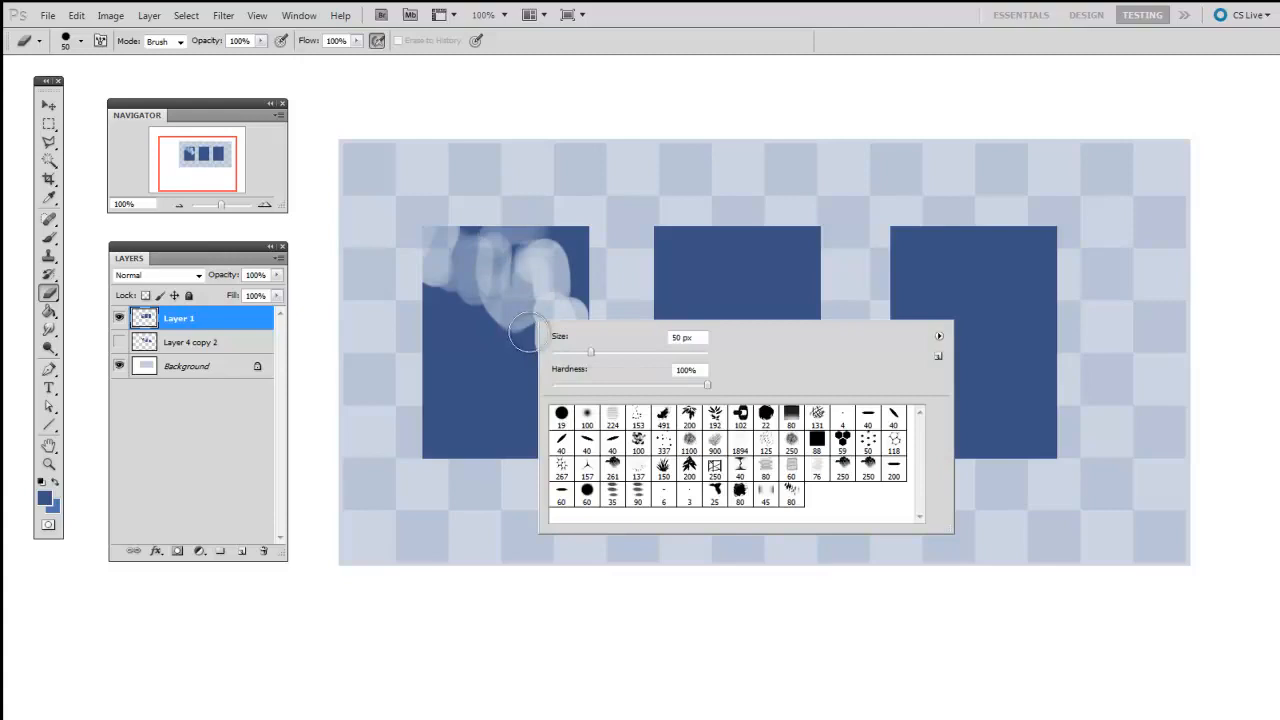
{"action": "left_click", "coordinate": [590, 412]}
{"action": "left_click", "coordinate": [465, 445]}
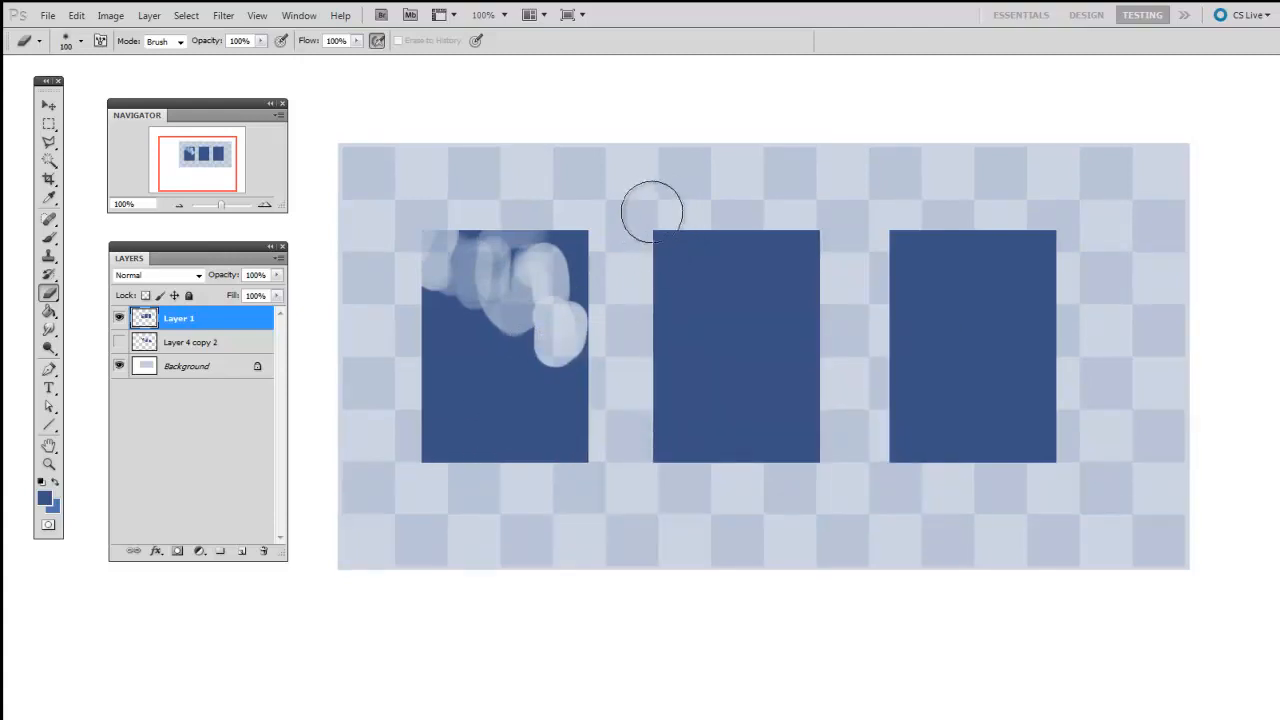
{"action": "mouse_move", "coordinate": [663, 237]}
{"action": "left_mouse_down"}
{"action": "mouse_move", "coordinate": [726, 206]}
{"action": "mouse_move", "coordinate": [796, 196]}
{"action": "mouse_move", "coordinate": [806, 268]}
{"action": "left_mouse_up"}
- Erase further around the middle rectangle's upper corner and side with the soft tip at 80 px and then 50 px
{"action": "key", "text": "bracketleft"}
{"action": "key", "text": "bracketleft"}
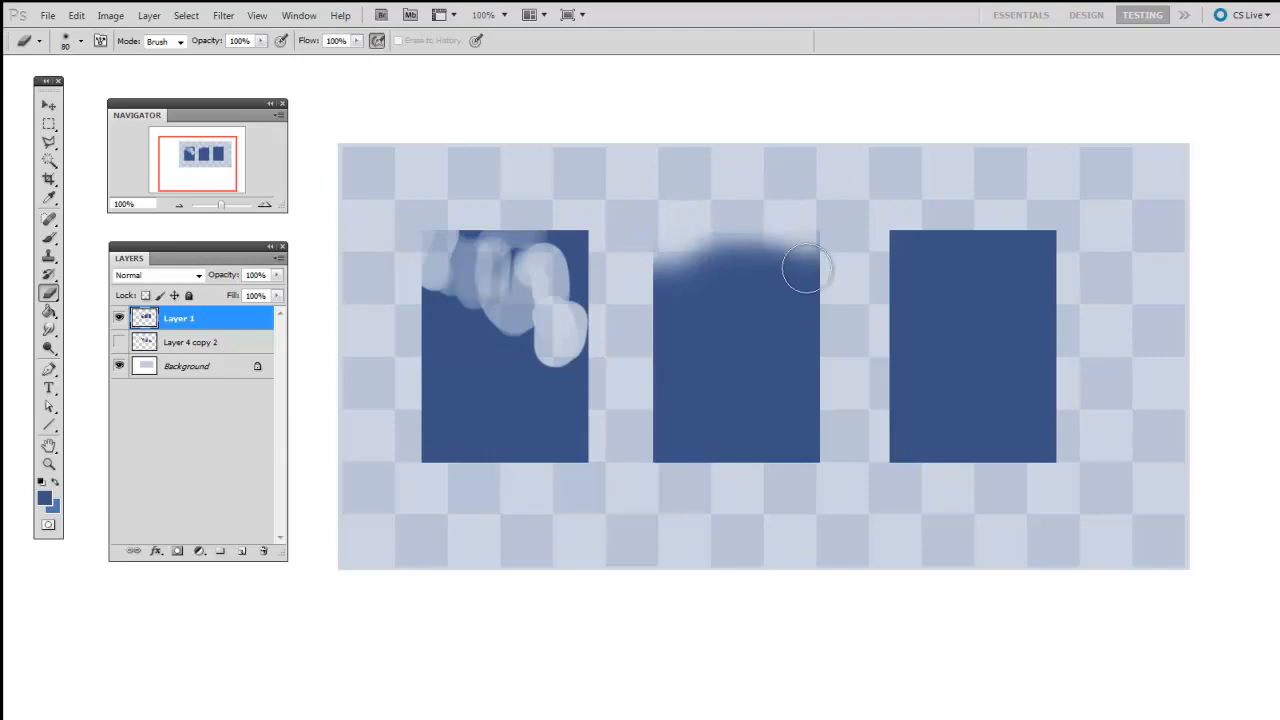
{"action": "left_click_drag", "start_coordinate": [705, 245], "coordinate": [678, 270]}
{"action": "key", "text": "bracketleft"}
{"action": "key", "text": "bracketleft"}
{"action": "key", "text": "bracketleft"}
{"action": "left_click_drag", "start_coordinate": [643, 349], "coordinate": [686, 204]}
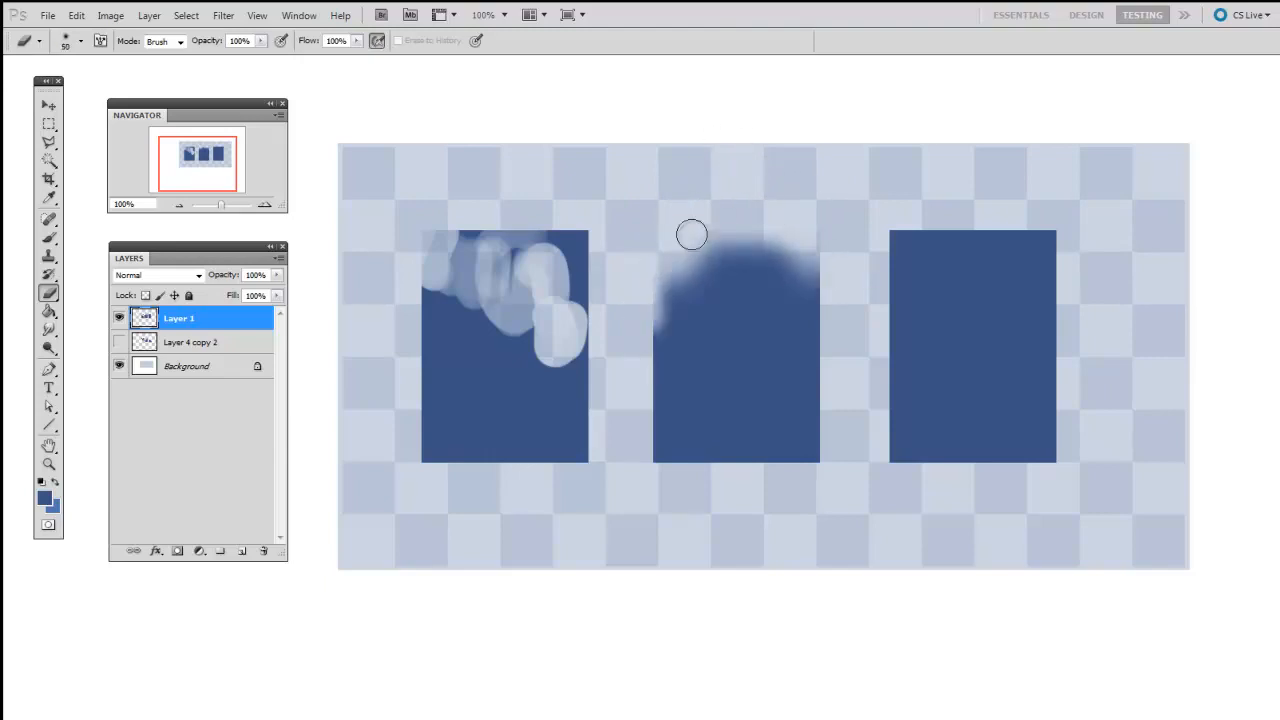
- Enlarge the soft eraser tip to 175 px and fade out the upper part of the middle rectangle
{"action": "key", "text": "bracketright"}
{"action": "key", "text": "bracketright"}
{"action": "key", "text": "bracketright"}
{"action": "key", "text": "bracketright"}
{"action": "key", "text": "bracketright"}
{"action": "key", "text": "bracketright"}
{"action": "key", "text": "bracketright"}
{"action": "key", "text": "bracketright"}
{"action": "mouse_move", "coordinate": [686, 266]}
{"action": "left_mouse_down"}
{"action": "mouse_move", "coordinate": [783, 224]}
{"action": "mouse_move", "coordinate": [802, 243]}
{"action": "mouse_move", "coordinate": [711, 304]}
{"action": "mouse_move", "coordinate": [794, 189]}
{"action": "left_mouse_up"}
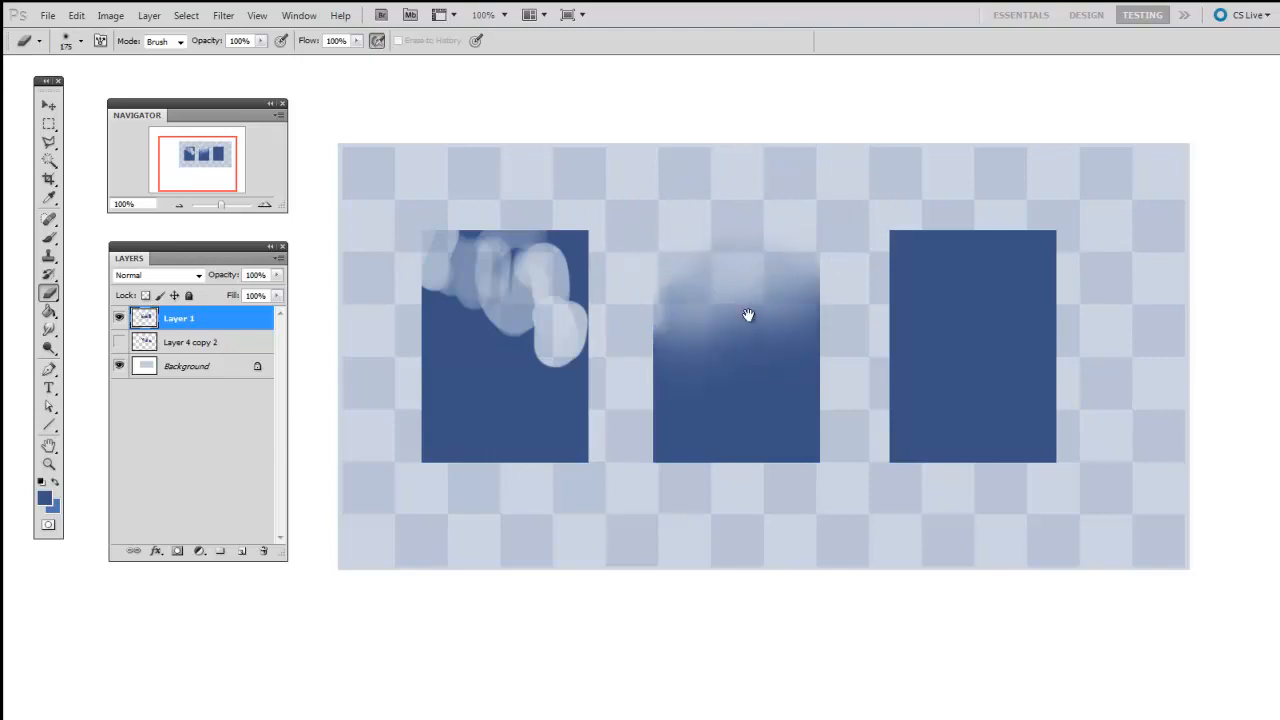
- Choose the flat 40 px eraser tip, enlarge it to 90 px and erase the third rectangle's upper right corner
{"action": "left_click_drag", "start_coordinate": [748, 315], "coordinate": [693, 296]}
{"action": "right_click", "coordinate": [708, 286]}
{"action": "left_click", "coordinate": [1031, 380]}
{"action": "left_click_drag", "start_coordinate": [602, 361], "coordinate": [602, 366]}
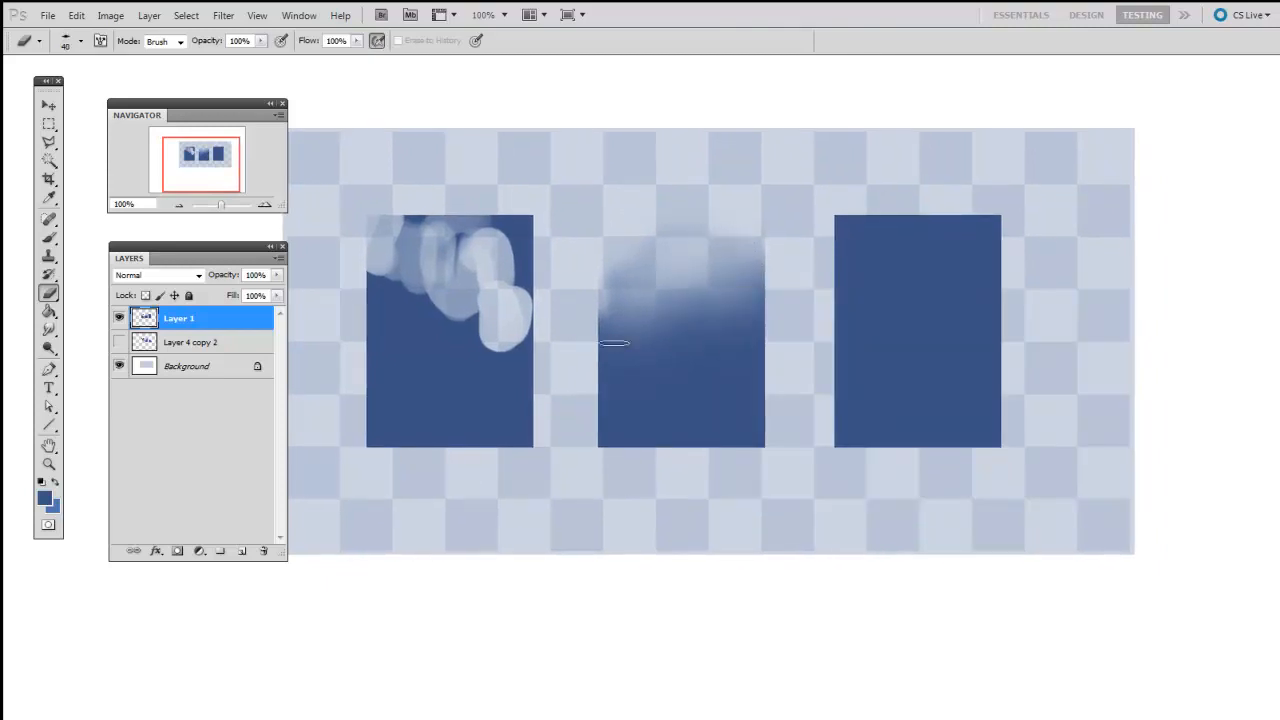
{"action": "key", "text": "bracketright"}
{"action": "key", "text": "bracketright"}
{"action": "key", "text": "bracketright"}
{"action": "key", "text": "bracketright"}
{"action": "key", "text": "bracketright"}
{"action": "mouse_move", "coordinate": [886, 200]}
{"action": "left_mouse_down"}
{"action": "mouse_move", "coordinate": [950, 234]}
{"action": "mouse_move", "coordinate": [945, 214]}
{"action": "mouse_move", "coordinate": [999, 208]}
{"action": "mouse_move", "coordinate": [1020, 320]}
{"action": "left_mouse_up"}
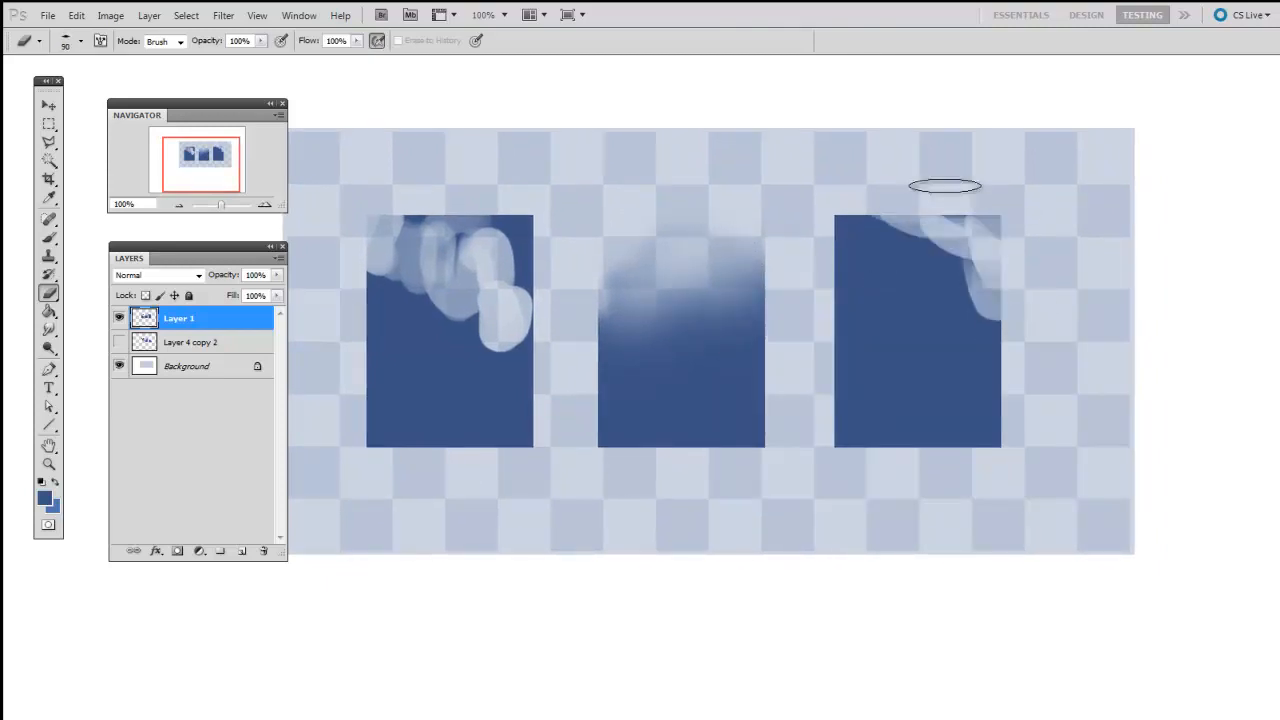
- Widen the erased corner of the third rectangle using smaller sizes of the flat eraser tip
{"action": "key", "text": "bracketleft"}
{"action": "key", "text": "bracketleft"}
{"action": "key", "text": "bracketleft"}
{"action": "mouse_move", "coordinate": [922, 228]}
{"action": "left_mouse_down"}
{"action": "mouse_move", "coordinate": [973, 291]}
{"action": "mouse_move", "coordinate": [992, 280]}
{"action": "mouse_move", "coordinate": [975, 276]}
{"action": "left_mouse_up"}
{"action": "key", "text": "bracketleft"}
{"action": "key", "text": "bracketleft"}
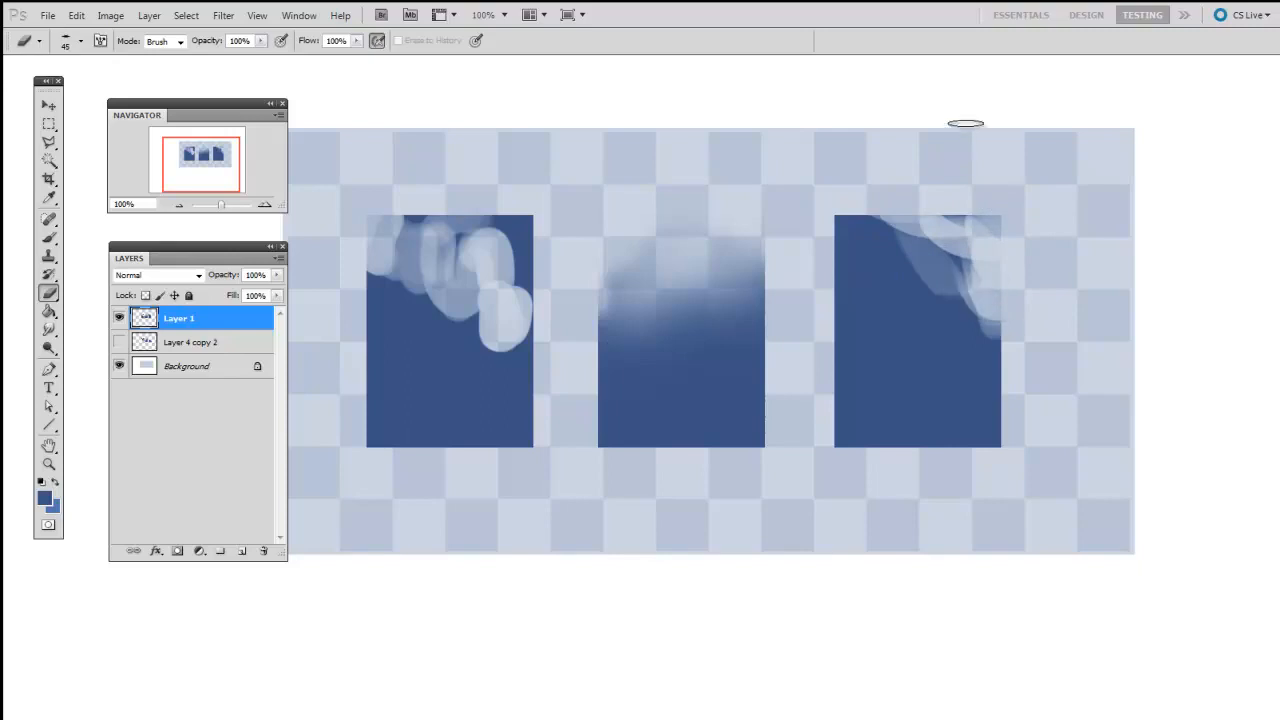
{"action": "key", "text": "bracketright"}
{"action": "mouse_move", "coordinate": [950, 218]}
{"action": "left_mouse_down"}
{"action": "mouse_move", "coordinate": [995, 258]}
{"action": "mouse_move", "coordinate": [955, 231]}
{"action": "mouse_move", "coordinate": [1009, 290]}
{"action": "mouse_move", "coordinate": [983, 201]}
{"action": "mouse_move", "coordinate": [1014, 308]}
{"action": "mouse_move", "coordinate": [934, 220]}
{"action": "left_mouse_up"}
- Clear more of the third rectangle's corner with a larger flat tip and raise the eraser size to 150 px
{"action": "key", "text": "bracketright"}
{"action": "key", "text": "bracketright"}
{"action": "key", "text": "bracketright"}
{"action": "key", "text": "bracketright"}
{"action": "key", "text": "bracketright"}
{"action": "mouse_move", "coordinate": [994, 314]}
{"action": "left_mouse_down"}
{"action": "mouse_move", "coordinate": [834, 202]}
{"action": "mouse_move", "coordinate": [986, 294]}
{"action": "mouse_move", "coordinate": [1004, 326]}
{"action": "left_mouse_up"}
{"action": "key", "text": "bracketright"}
{"action": "key", "text": "bracketright"}
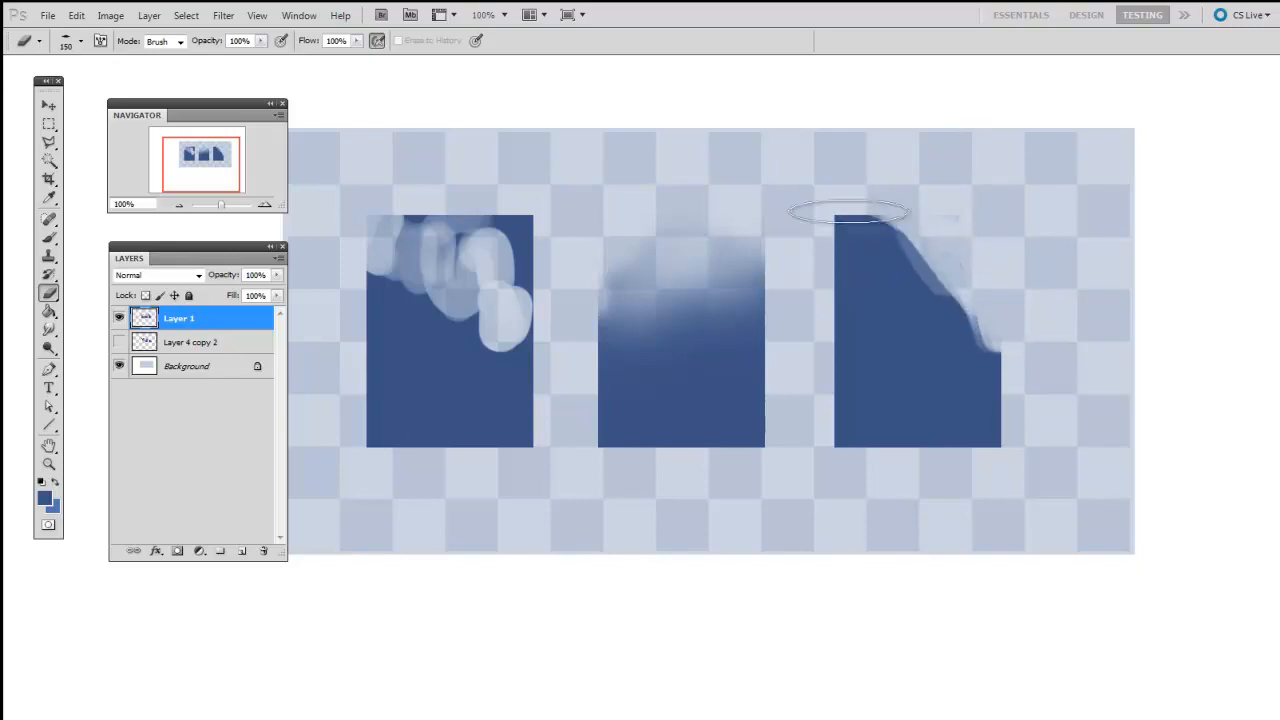
- Reduce the size of the flat eraser tip in several increments
{"action": "key", "text": "bracketleft"}
{"action": "key", "text": "bracketleft"}
{"action": "key", "text": "bracketleft"}
{"action": "key", "text": "bracketleft"}
{"action": "key", "text": "bracketleft"}
{"action": "key", "text": "bracketleft"}
{"action": "key", "text": "bracketleft"}
{"action": "key", "text": "bracketleft"}
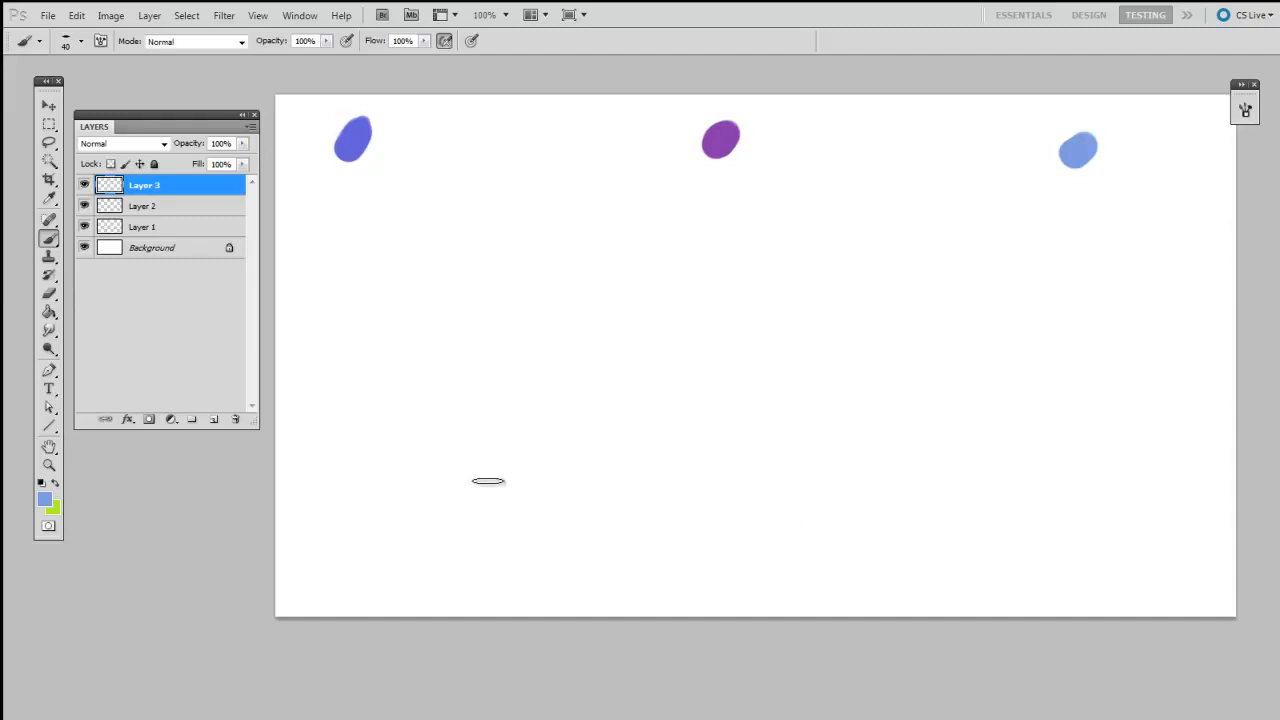
- Set up a 4 px hard round brush with the blue-violet color sampled from the leftmost swatch
{"action": "left_click_drag", "start_coordinate": [409, 378], "coordinate": [515, 409]}
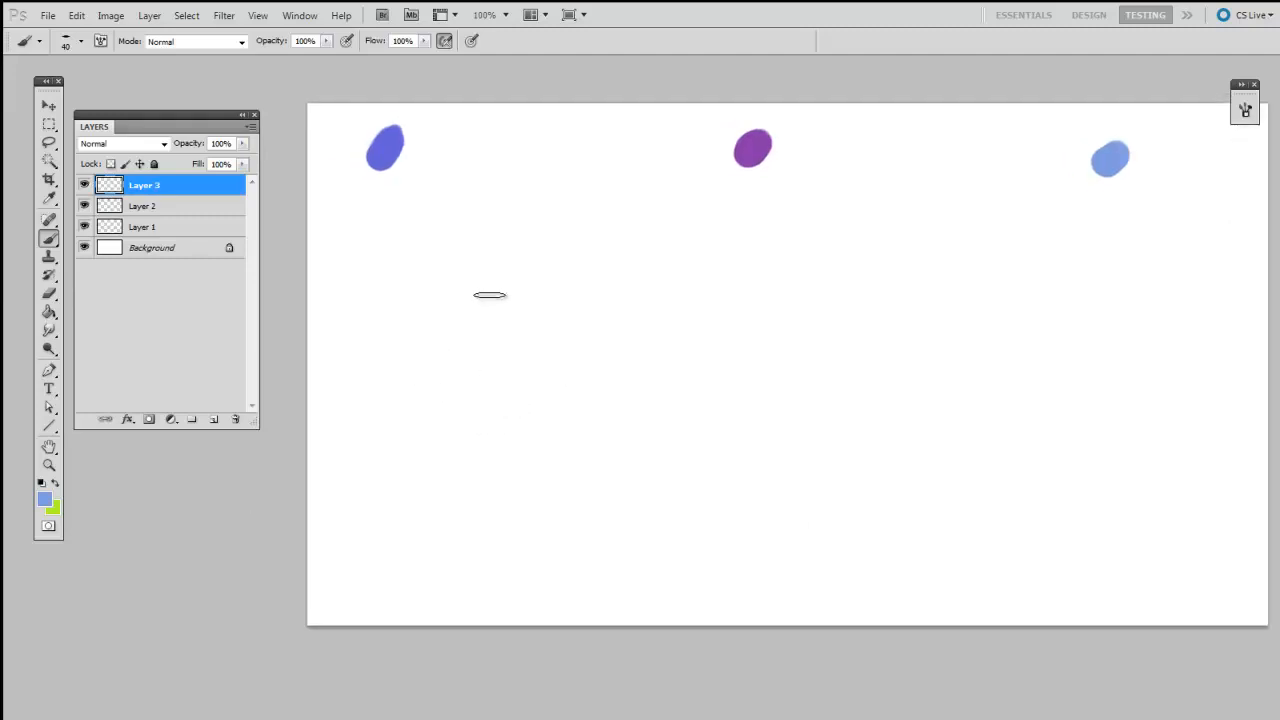
{"action": "left_click_drag", "start_coordinate": [548, 321], "coordinate": [534, 326]}
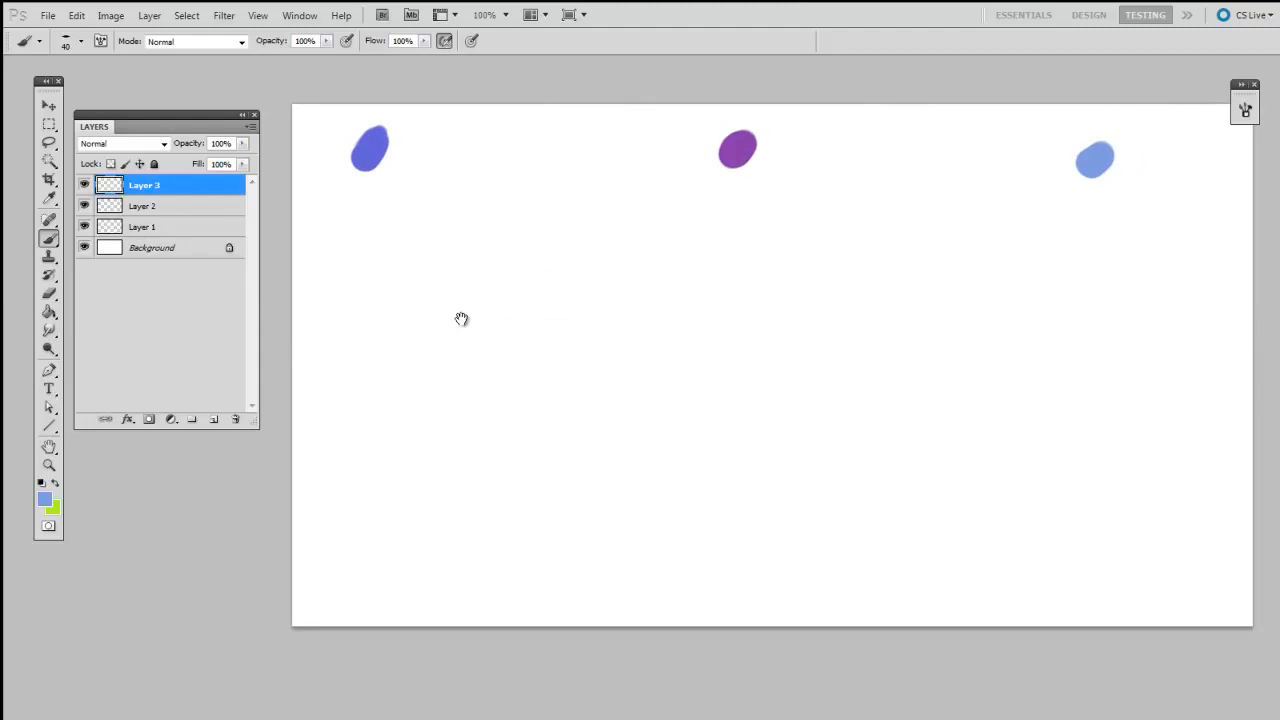
{"action": "left_click_drag", "start_coordinate": [461, 319], "coordinate": [462, 317]}
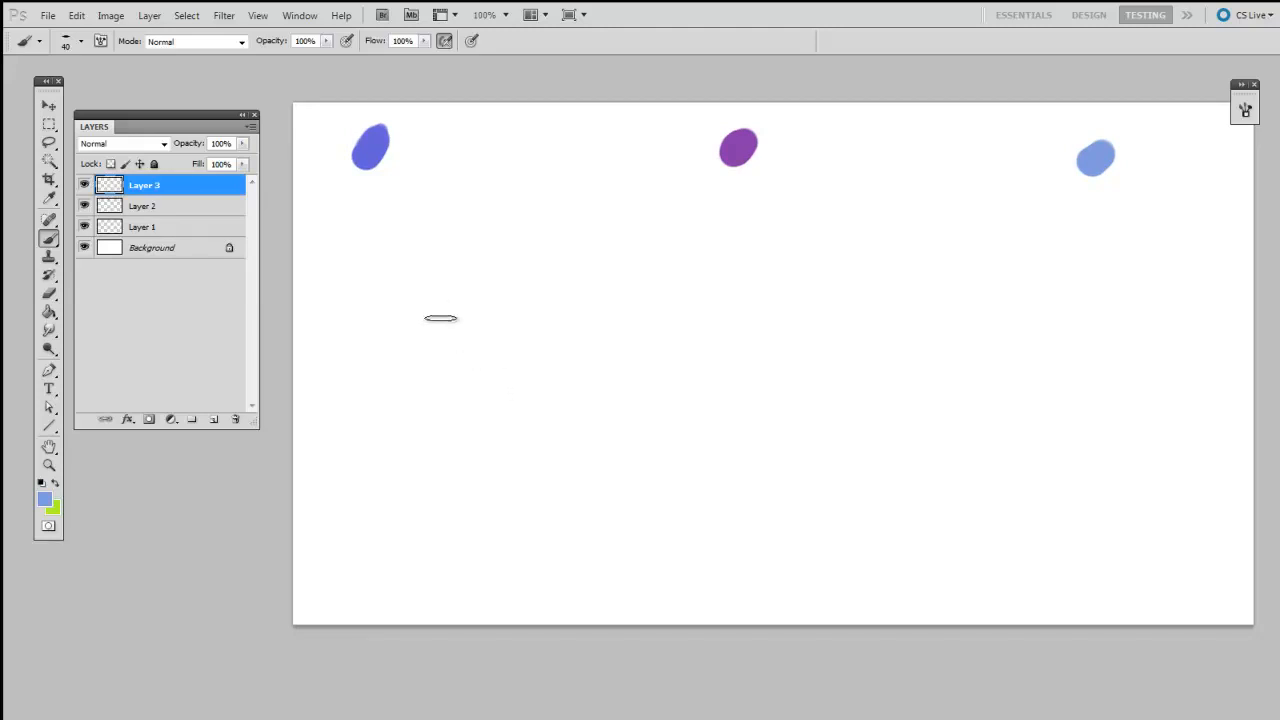
{"action": "right_click", "coordinate": [445, 317]}
{"action": "double_click", "coordinate": [484, 410]}
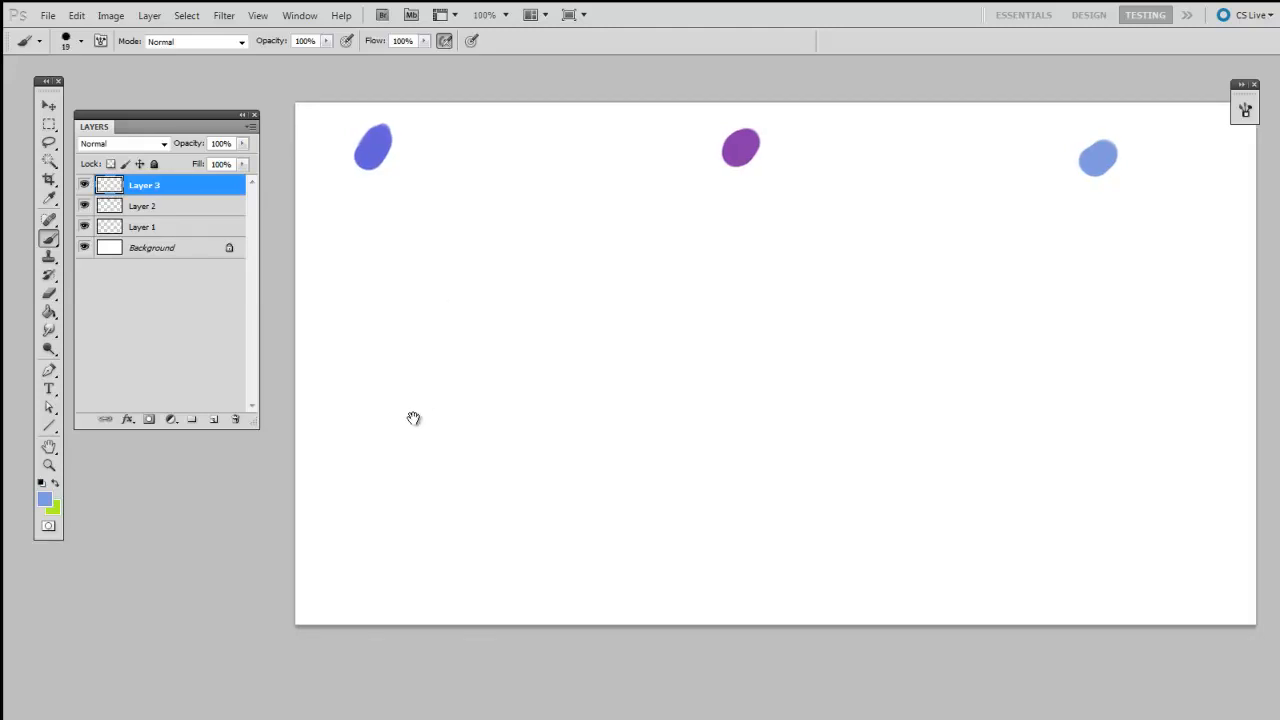
{"action": "left_click", "coordinate": [379, 136], "text": "alt"}
{"action": "left_click_drag", "start_coordinate": [439, 210], "coordinate": [443, 215]}
{"action": "key", "text": "bracketleft"}
{"action": "key", "text": "bracketleft"}
{"action": "key", "text": "bracketleft"}
{"action": "key", "text": "bracketleft"}
{"action": "key", "text": "bracketleft"}
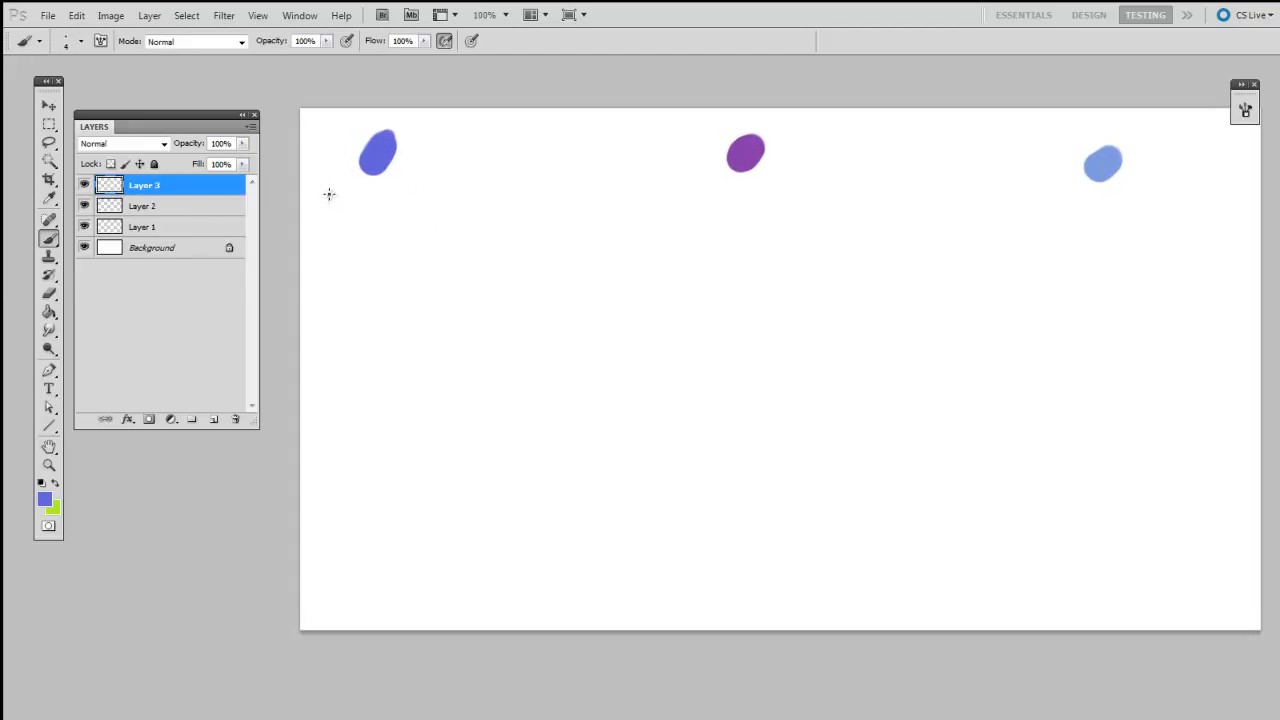
- Paint five vertical strokes of increasing width under the blue-violet swatch, using a 40 px brush for the last
{"action": "mouse_move", "coordinate": [327, 238]}
{"action": "left_mouse_down"}
{"action": "mouse_move", "coordinate": [330, 197]}
{"action": "mouse_move", "coordinate": [341, 263]}
{"action": "left_mouse_up"}
{"action": "mouse_move", "coordinate": [359, 196]}
{"action": "left_mouse_down"}
{"action": "mouse_move", "coordinate": [358, 263]}
{"action": "mouse_move", "coordinate": [383, 206]}
{"action": "mouse_move", "coordinate": [382, 265]}
{"action": "left_mouse_up"}
{"action": "key", "text": "bracketright"}
{"action": "key", "text": "bracketright"}
{"action": "key", "text": "bracketright"}
{"action": "key", "text": "bracketright"}
{"action": "key", "text": "bracketright"}
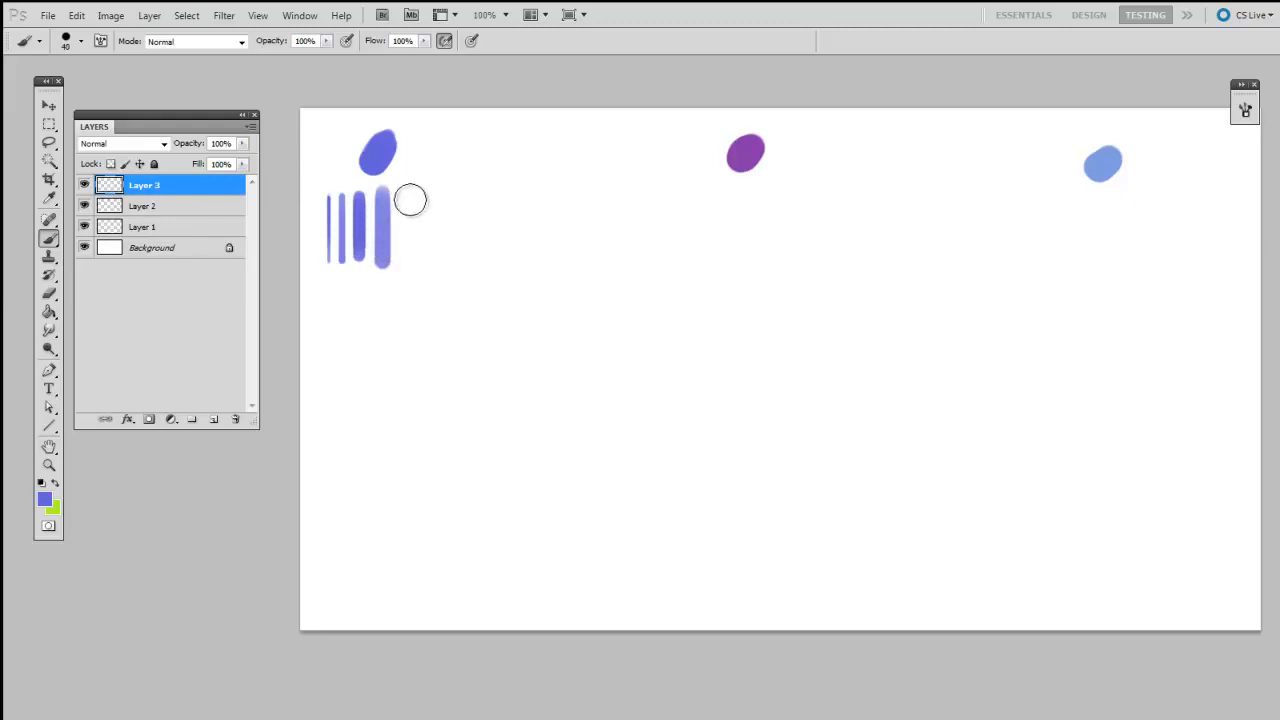
{"action": "left_click_drag", "start_coordinate": [409, 197], "coordinate": [411, 250]}
- Shrink the brush to 4 px and draw two thin horizontal lines beside the vertical strokes
{"action": "key", "text": "bracketleft"}
{"action": "key", "text": "bracketleft"}
{"action": "key", "text": "bracketleft"}
{"action": "key", "text": "bracketleft"}
{"action": "key", "text": "bracketleft"}
{"action": "key", "text": "bracketleft"}
{"action": "key", "text": "bracketleft"}
{"action": "key", "text": "bracketleft"}
{"action": "key", "text": "bracketleft"}
{"action": "key", "text": "bracketleft"}
{"action": "key", "text": "bracketleft"}
{"action": "key", "text": "bracketleft"}
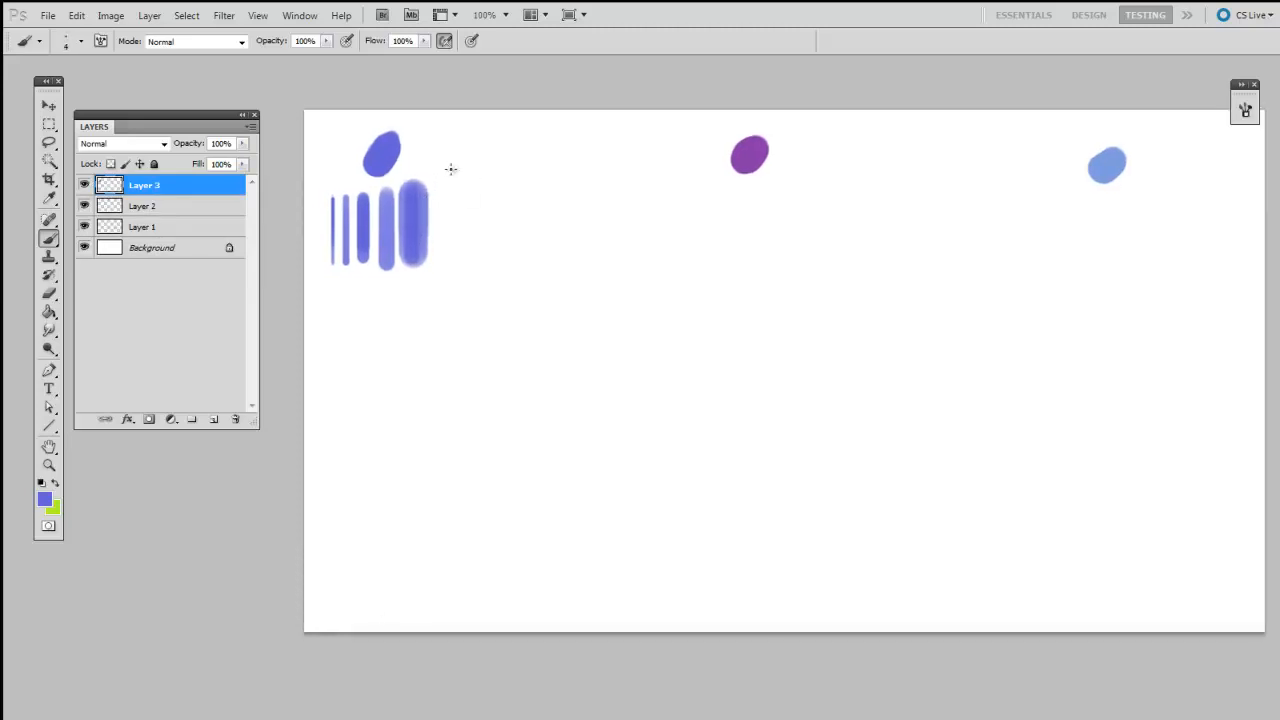
{"action": "left_click_drag", "start_coordinate": [437, 175], "coordinate": [527, 175]}
{"action": "left_click_drag", "start_coordinate": [437, 185], "coordinate": [530, 185]}
- Paint four thicker horizontal strokes below the thin lines, increasing the brush to 20 px and then 25 px
{"action": "key", "text": "bracketright"}
{"action": "key", "text": "bracketright"}
{"action": "key", "text": "bracketright"}
{"action": "key", "text": "bracketright"}
{"action": "left_click_drag", "start_coordinate": [440, 201], "coordinate": [538, 201]}
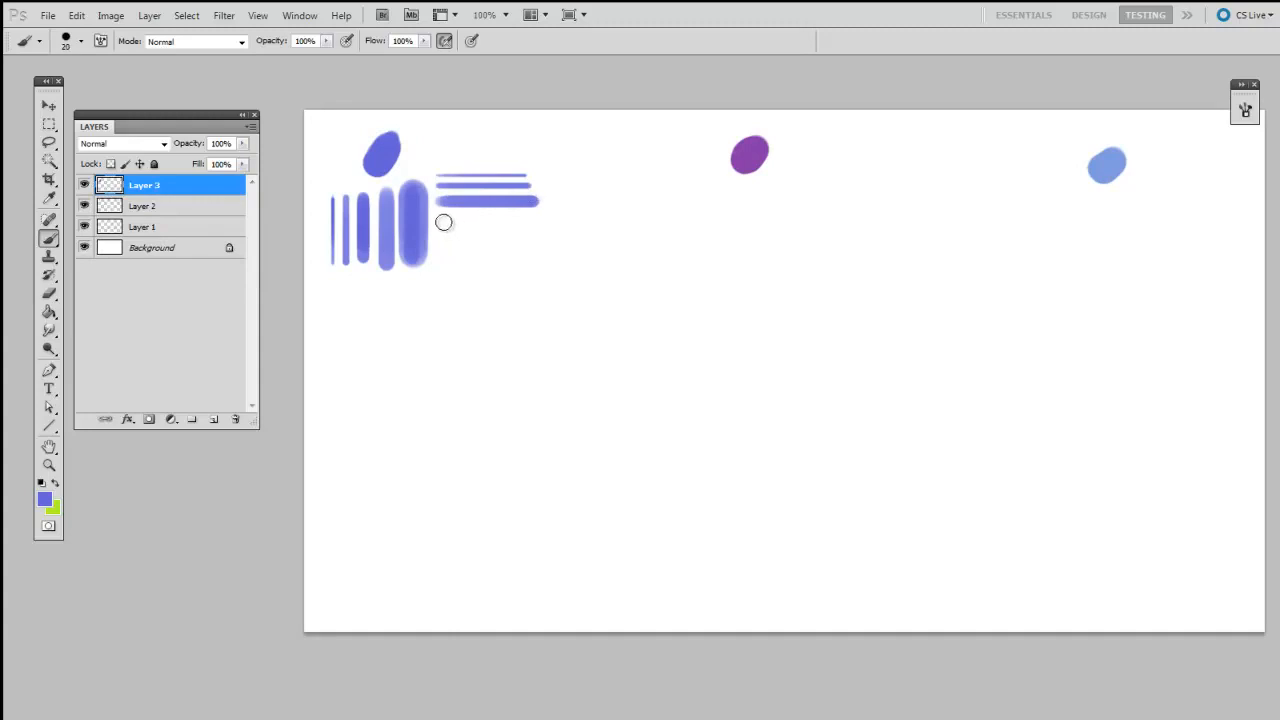
{"action": "left_click_drag", "start_coordinate": [443, 222], "coordinate": [537, 221]}
{"action": "key", "text": "bracketright"}
{"action": "left_click_drag", "start_coordinate": [443, 244], "coordinate": [548, 245]}
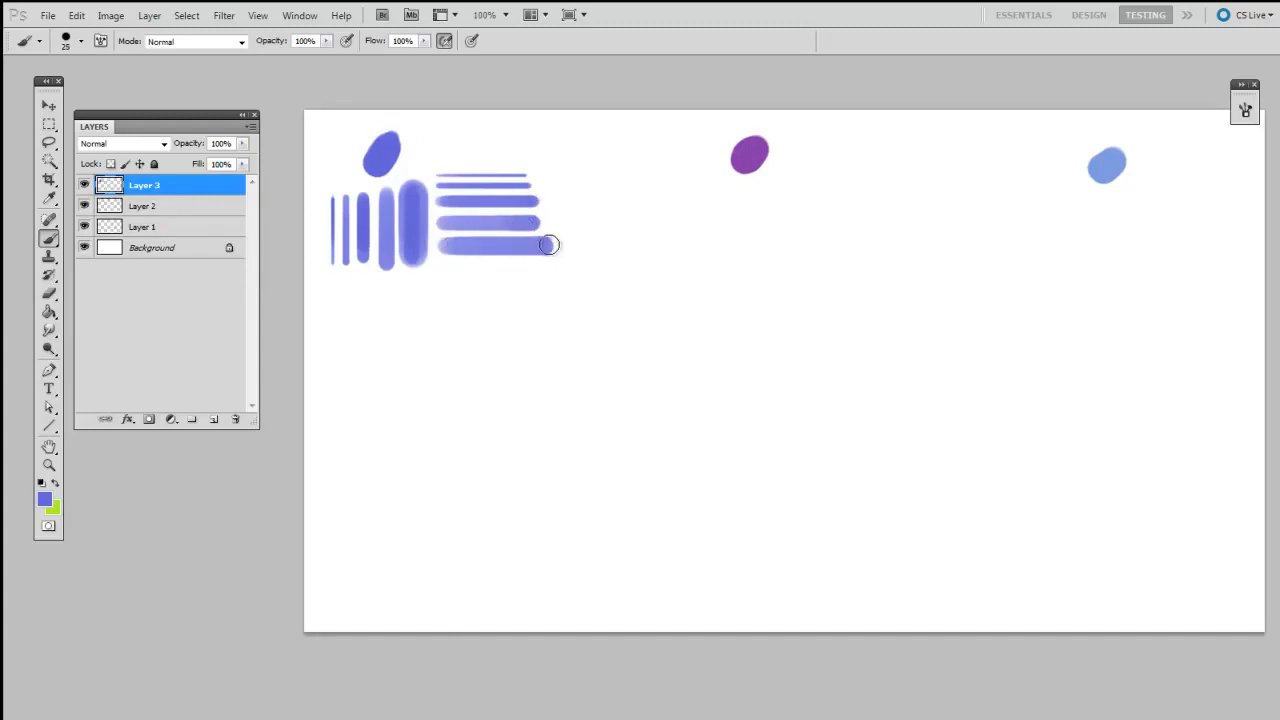
{"action": "left_click_drag", "start_coordinate": [444, 277], "coordinate": [548, 276]}
- Reduce the brush to 5 px and draw a wavy line beneath the blue-violet strokes
{"action": "left_click_drag", "start_coordinate": [481, 310], "coordinate": [517, 283]}
{"action": "key", "text": "bracketleft"}
{"action": "key", "text": "bracketleft"}
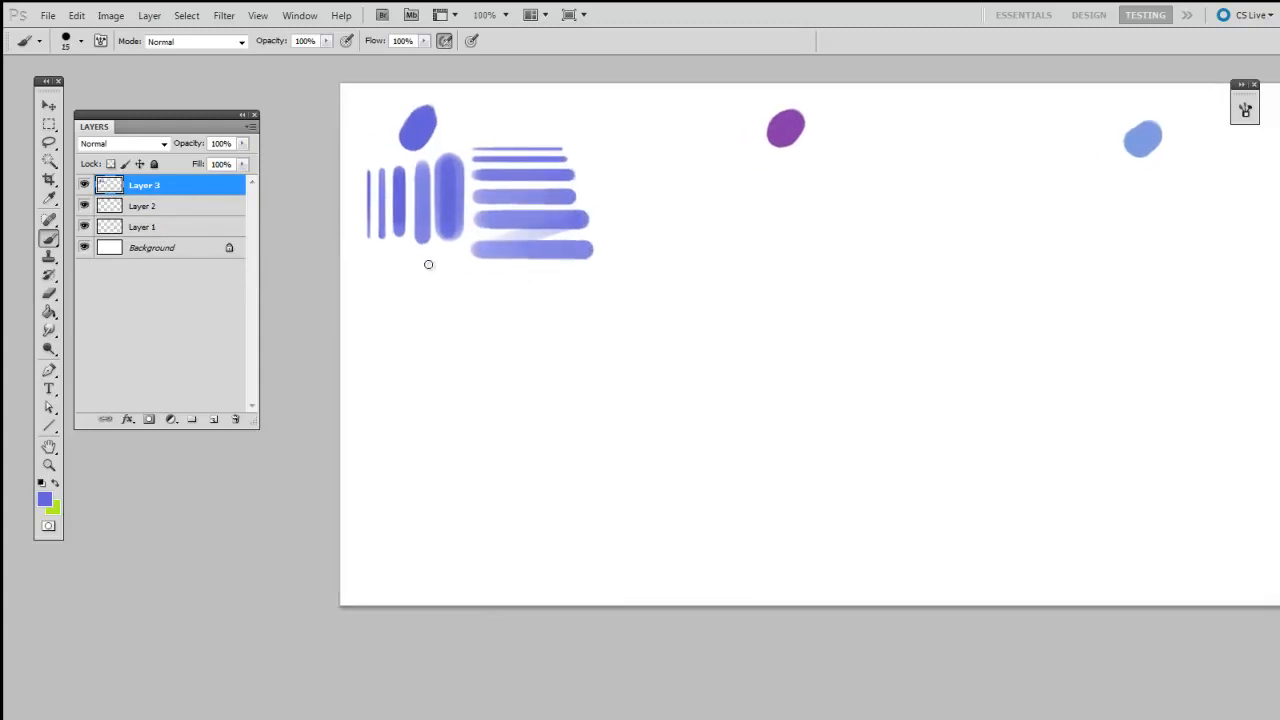
{"action": "key", "text": "bracketleft"}
{"action": "key", "text": "bracketleft"}
{"action": "left_click_drag", "start_coordinate": [423, 297], "coordinate": [431, 286]}
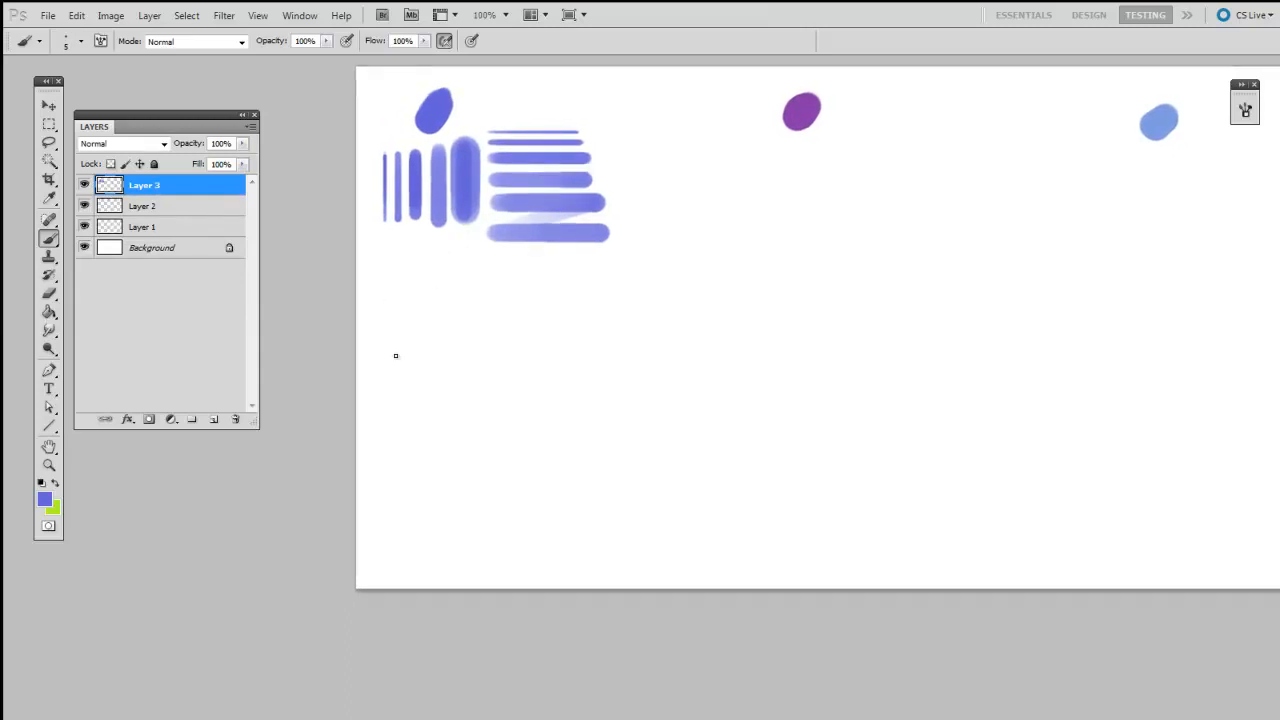
{"action": "mouse_move", "coordinate": [435, 298]}
{"action": "left_mouse_down"}
{"action": "mouse_move", "coordinate": [469, 268]}
{"action": "mouse_move", "coordinate": [574, 260]}
{"action": "left_mouse_up"}
{"action": "left_click_drag", "start_coordinate": [485, 294], "coordinate": [494, 248]}
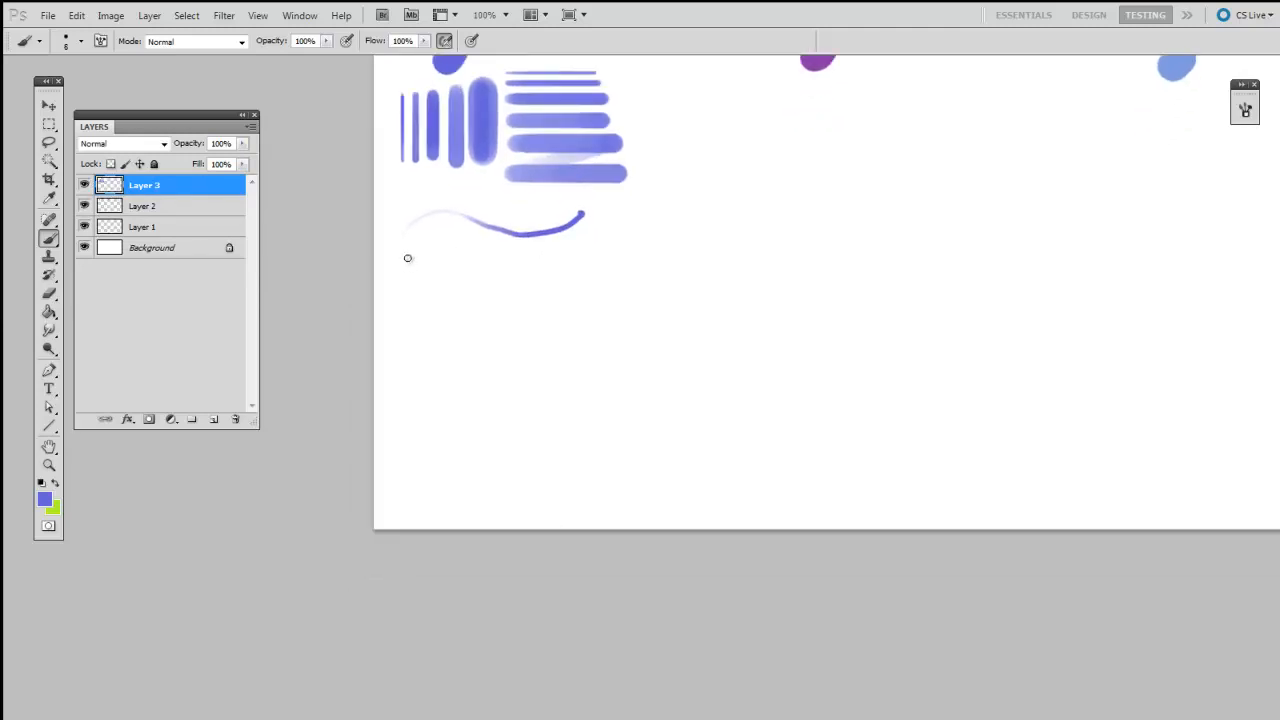
- Paint four more wavy strokes below the first one, progressively thicker, with the brush enlarged to 25 px
{"action": "mouse_move", "coordinate": [406, 242]}
{"action": "left_mouse_down"}
{"action": "mouse_move", "coordinate": [455, 230]}
{"action": "mouse_move", "coordinate": [507, 256]}
{"action": "mouse_move", "coordinate": [588, 236]}
{"action": "left_mouse_up"}
{"action": "mouse_move", "coordinate": [404, 263]}
{"action": "left_mouse_down"}
{"action": "mouse_move", "coordinate": [546, 280]}
{"action": "mouse_move", "coordinate": [583, 262]}
{"action": "left_mouse_up"}
{"action": "mouse_move", "coordinate": [406, 287]}
{"action": "left_mouse_down"}
{"action": "mouse_move", "coordinate": [487, 299]}
{"action": "mouse_move", "coordinate": [602, 284]}
{"action": "left_mouse_up"}
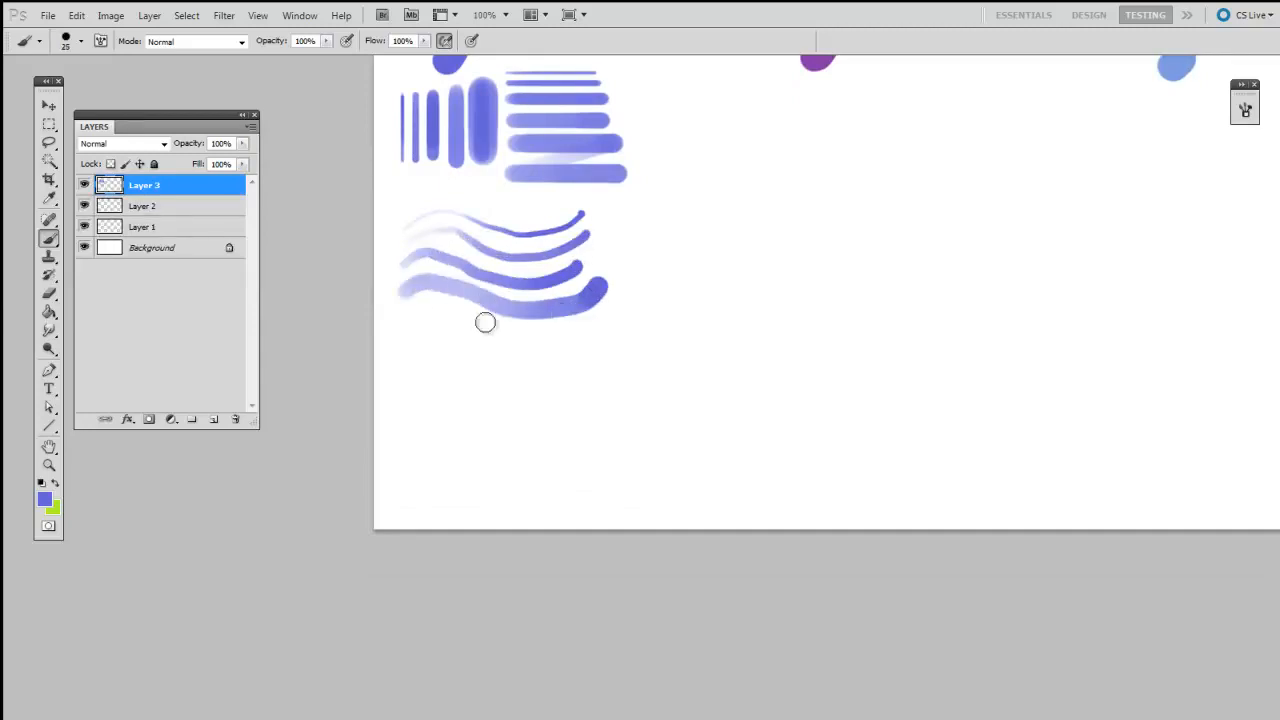
{"action": "mouse_move", "coordinate": [400, 330]}
{"action": "left_mouse_down"}
{"action": "mouse_move", "coordinate": [597, 337]}
{"action": "mouse_move", "coordinate": [574, 391]}
{"action": "mouse_move", "coordinate": [593, 348]}
{"action": "left_mouse_up"}
- Shrink the brush to 4 px and draw a four-sided outline of connected straight lines below the wavy strokes
{"action": "left_click_drag", "start_coordinate": [496, 321], "coordinate": [480, 293]}
{"action": "key", "text": "bracketleft"}
{"action": "key", "text": "bracketleft"}
{"action": "key", "text": "bracketleft"}
{"action": "key", "text": "bracketleft"}
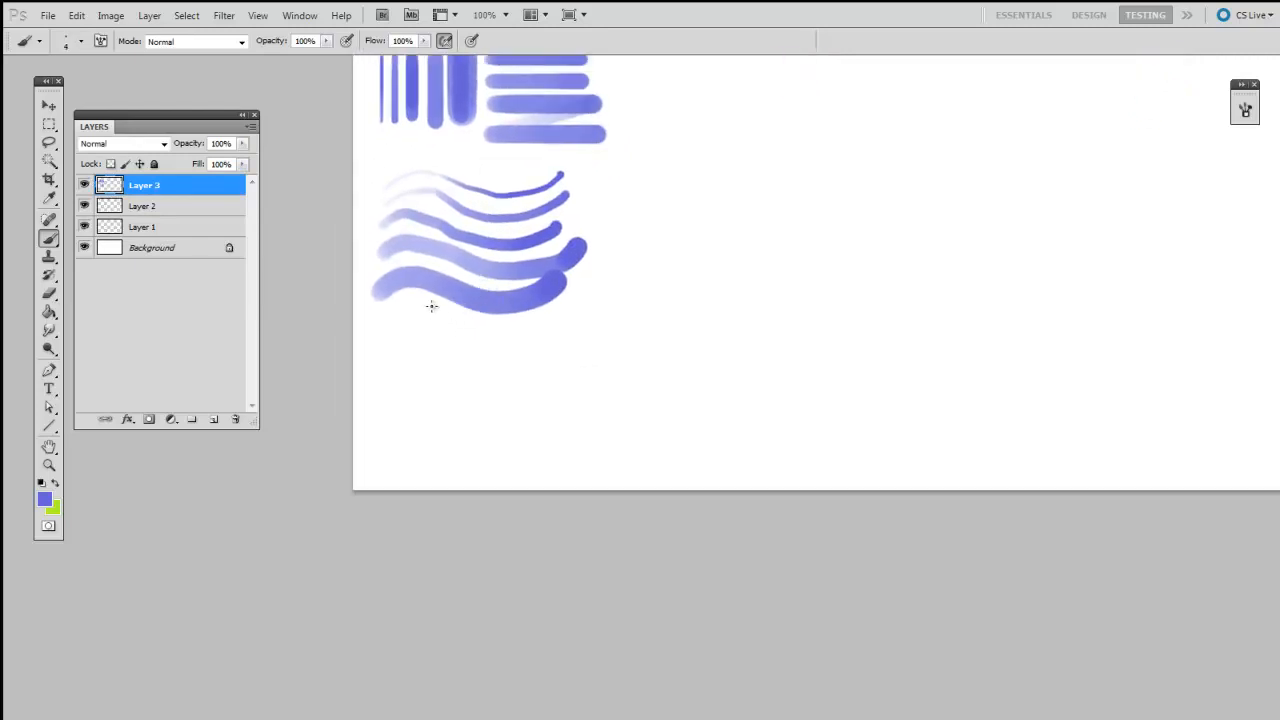
{"action": "left_click", "coordinate": [378, 431], "text": "shift"}
{"action": "left_click", "coordinate": [546, 434], "text": "shift"}
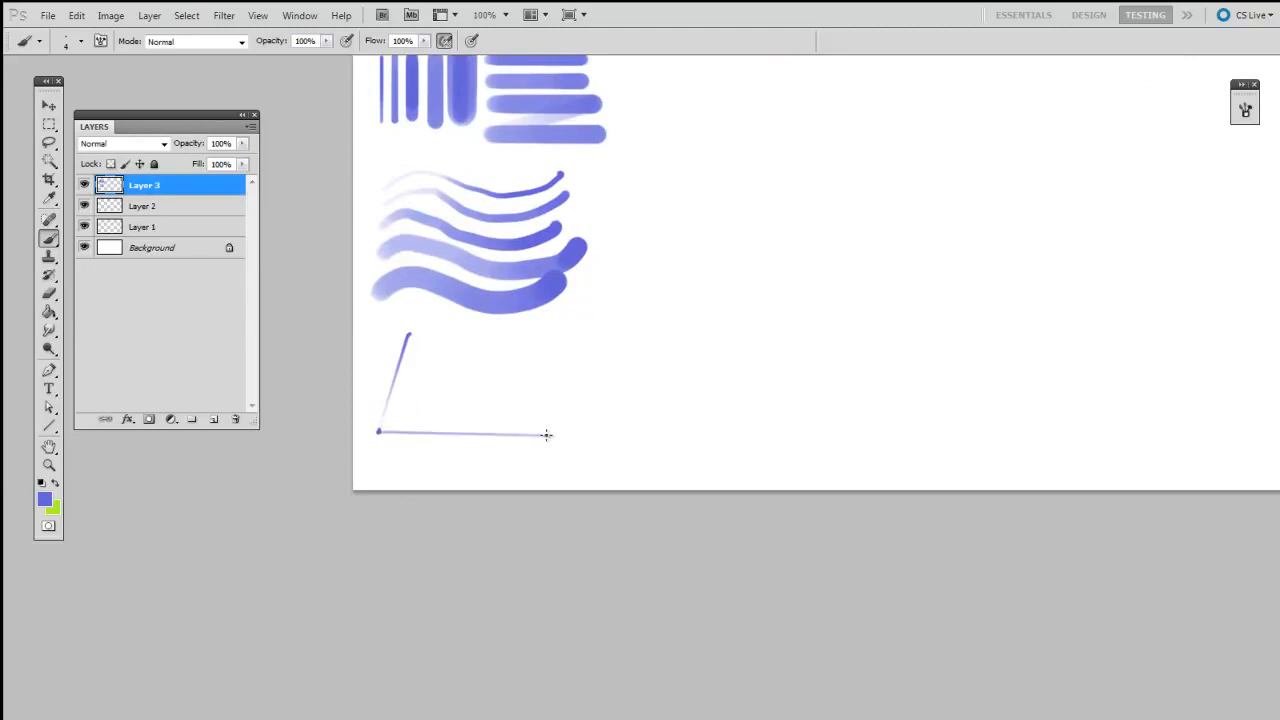
{"action": "left_click", "coordinate": [560, 328], "text": "shift"}
{"action": "left_click", "coordinate": [408, 330], "text": "shift"}
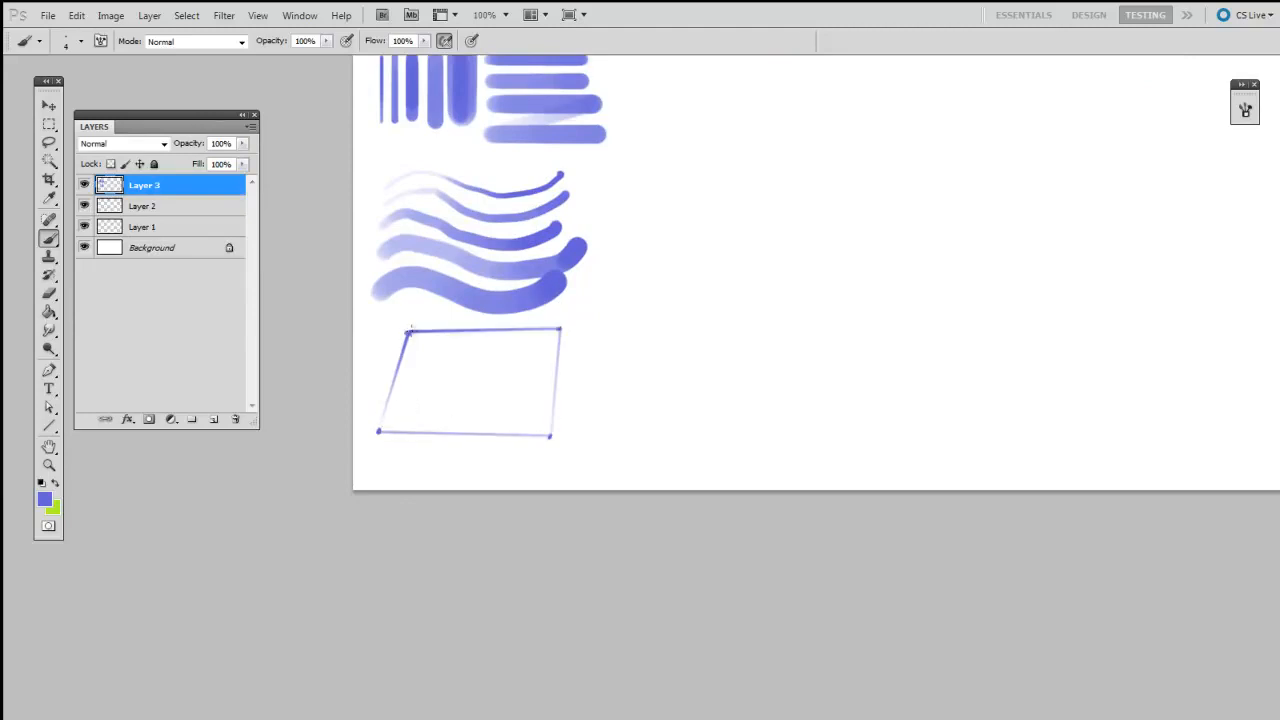
- Draw straight lines between opposite corners of the four-sided outline to form an X, and retrace its top and right-hand edges
{"action": "left_click", "coordinate": [561, 329], "text": "shift"}
{"action": "left_click", "coordinate": [377, 432], "text": "shift"}
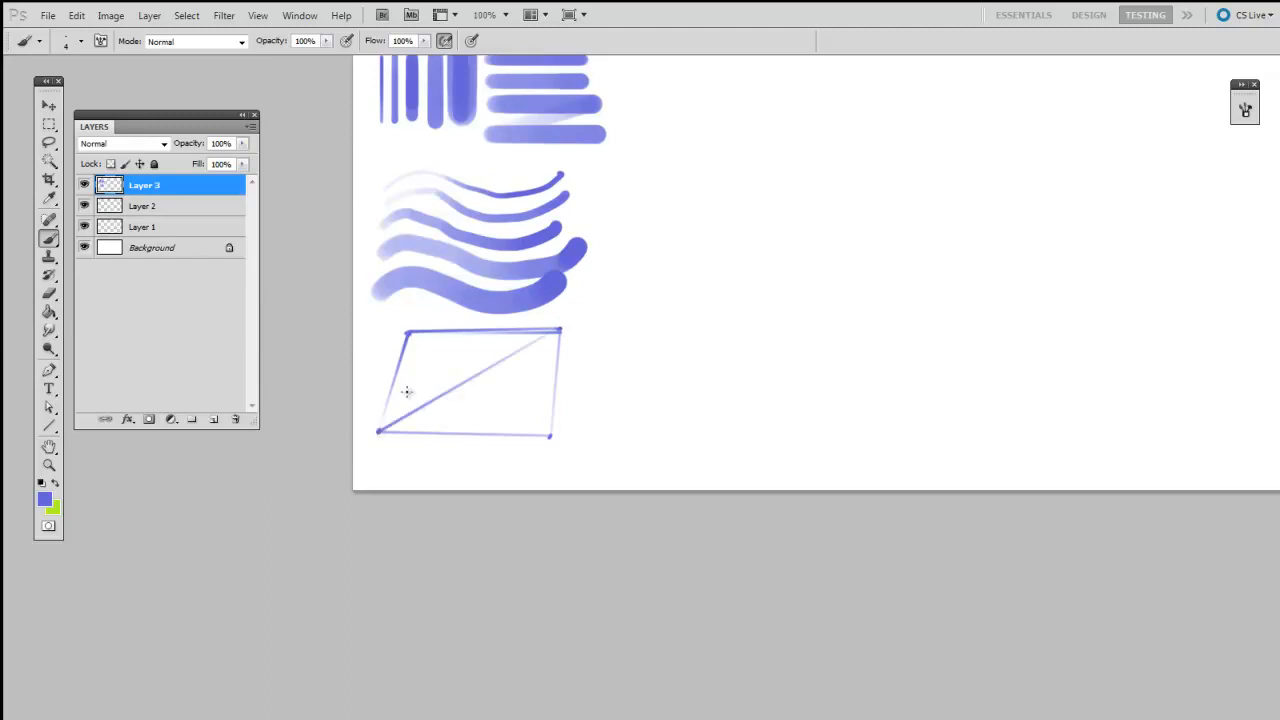
{"action": "left_click", "coordinate": [406, 332]}
{"action": "left_click", "coordinate": [552, 434], "text": "shift"}
{"action": "left_click", "coordinate": [405, 330]}
{"action": "left_click", "coordinate": [555, 437], "text": "shift"}
{"action": "left_click", "coordinate": [560, 330]}
{"action": "left_click", "coordinate": [552, 435], "text": "shift"}
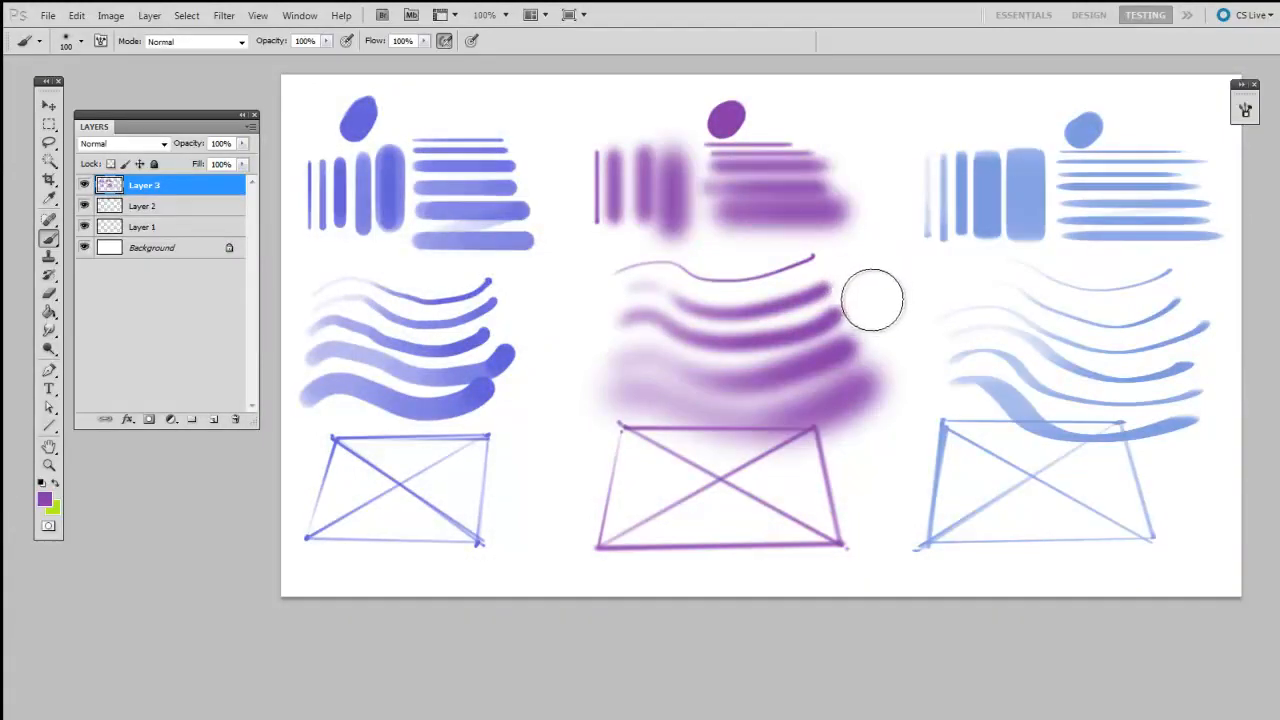
- Sample the purple swatch and paint a soft round spot beside it with the 100 px, 0% hardness brush
{"action": "right_click", "coordinate": [853, 299]}
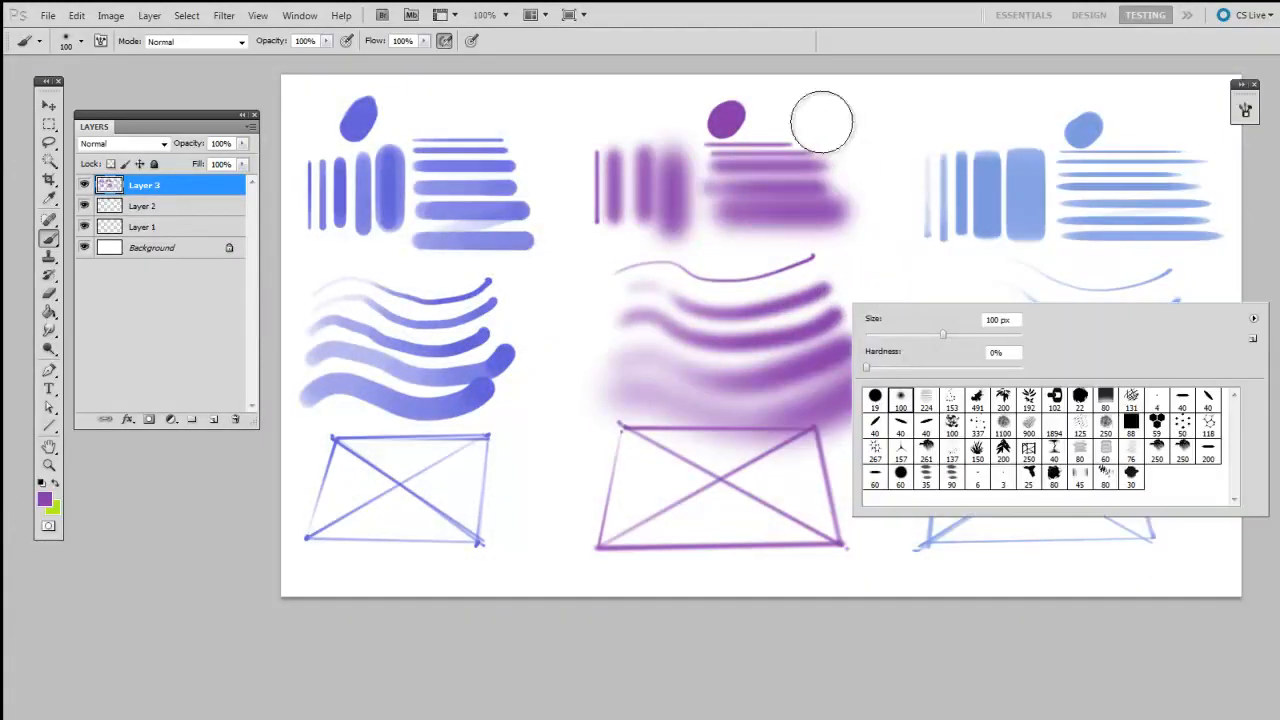
{"action": "left_click", "coordinate": [825, 125]}
{"action": "key", "text": "bracketleft"}
{"action": "key", "text": "bracketleft"}
{"action": "key", "text": "bracketleft"}
{"action": "key", "text": "bracketleft"}
{"action": "key", "text": "bracketleft"}
{"action": "left_click", "coordinate": [720, 112], "text": "alt"}
{"action": "left_click_drag", "start_coordinate": [829, 111], "coordinate": [829, 122]}
- Choose the flat 40 px brush tip, sample the light-blue swatch and paint a small patch beside it
{"action": "right_click", "coordinate": [845, 135]}
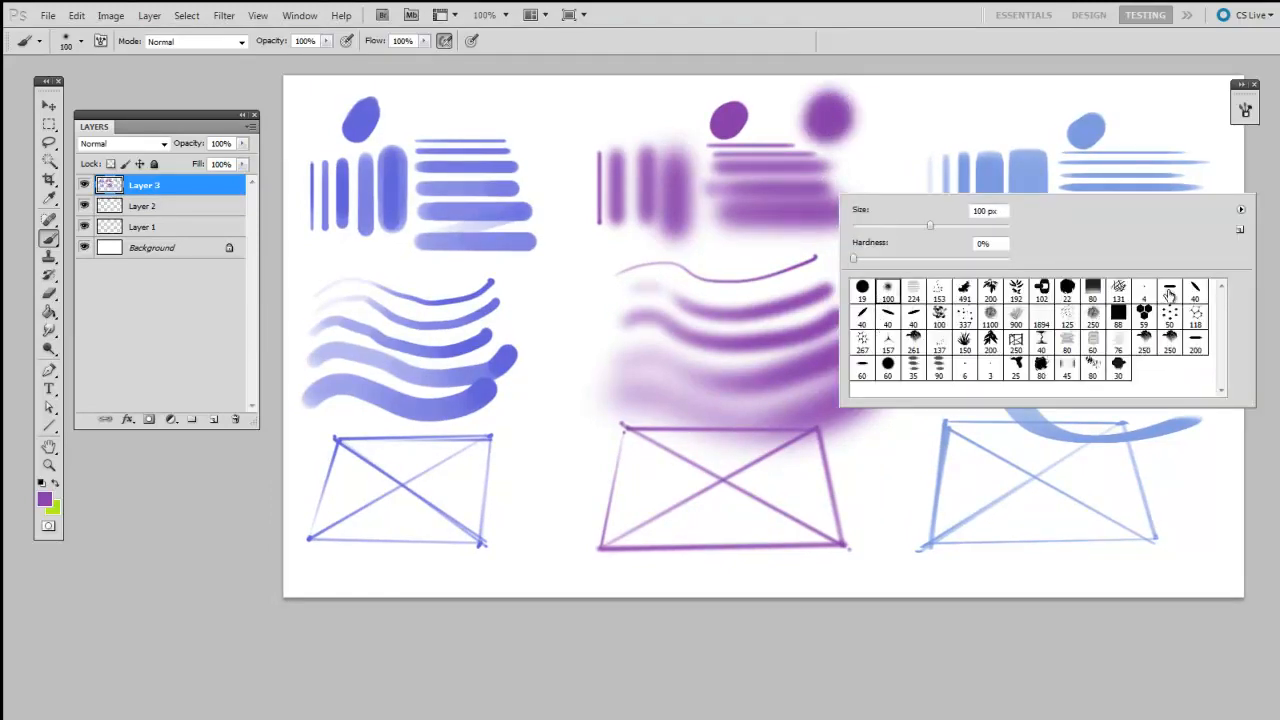
{"action": "left_click", "coordinate": [1170, 291]}
{"action": "left_click", "coordinate": [1100, 130], "text": "alt"}
{"action": "left_click_drag", "start_coordinate": [1140, 130], "coordinate": [1195, 118]}
{"action": "left_click_drag", "start_coordinate": [1048, 448], "coordinate": [1034, 436]}
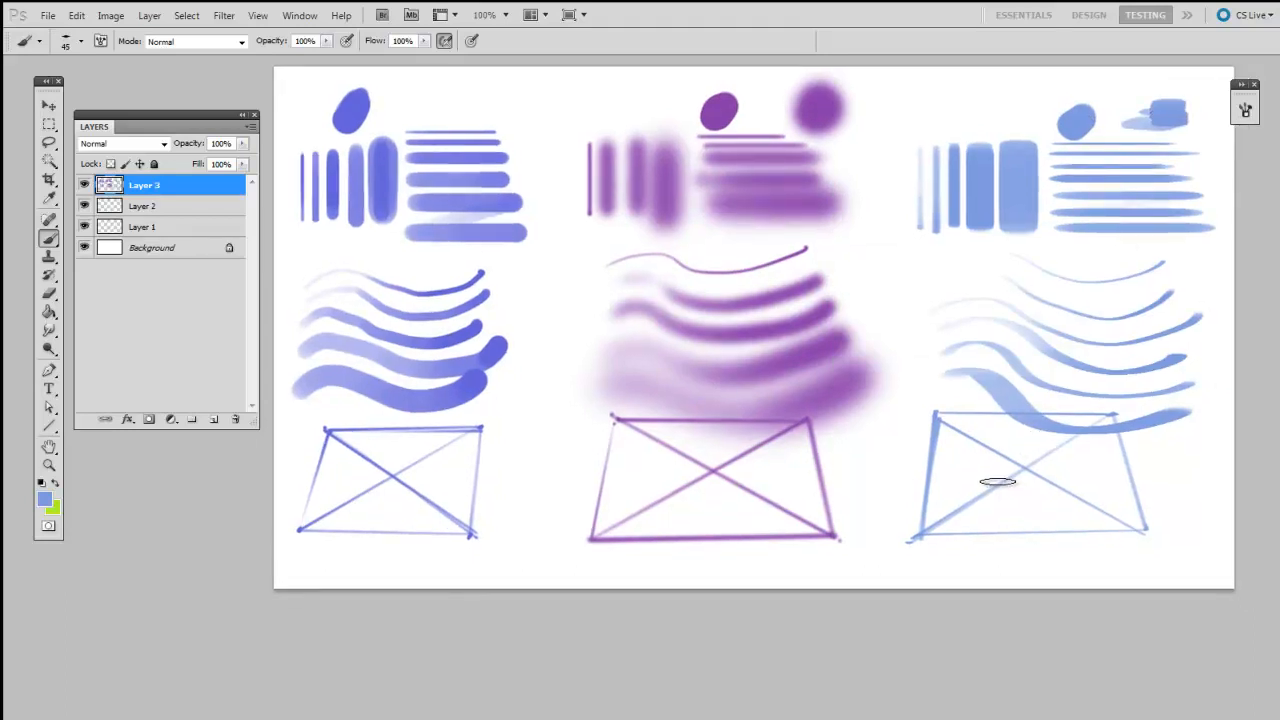